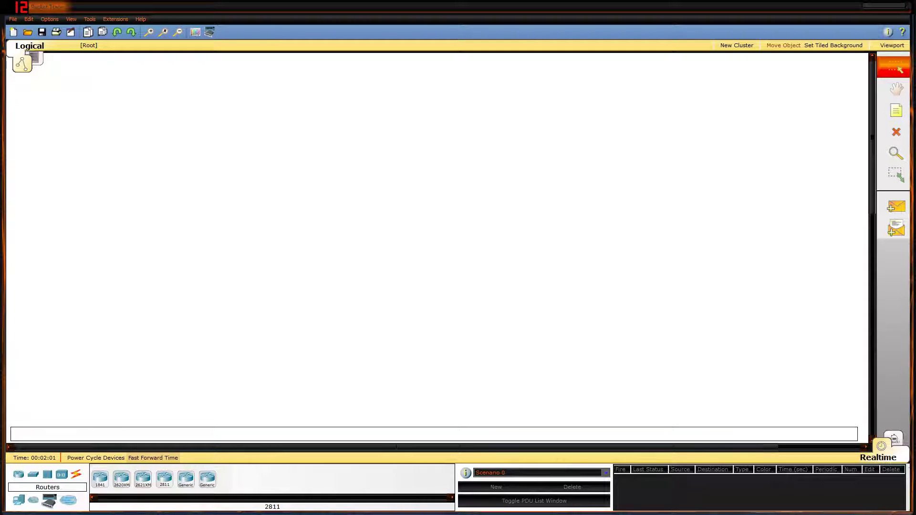
Place two 2811 routers in the workspace, one above the other, with an empty Cloud-PT between them.
left_click_drag(165, 479, 404, 131)
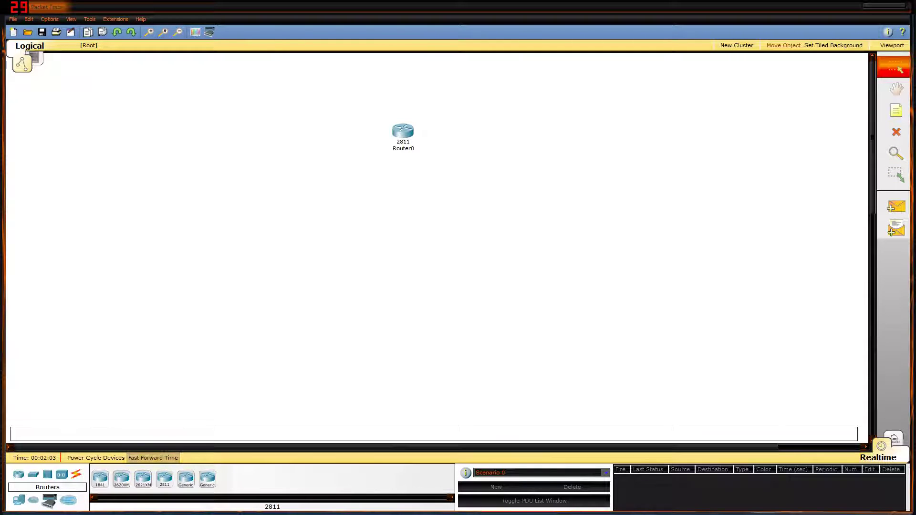
left_click_drag(164, 479, 405, 278)
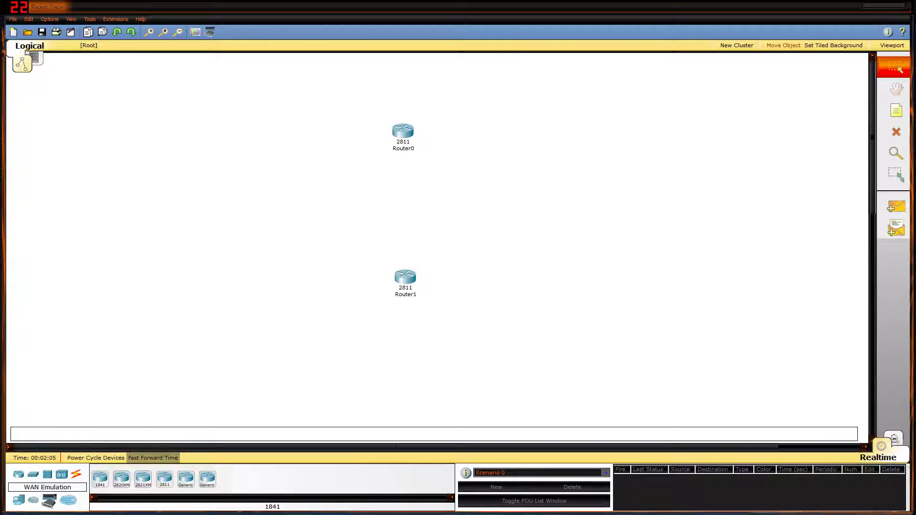
left_click(33, 500)
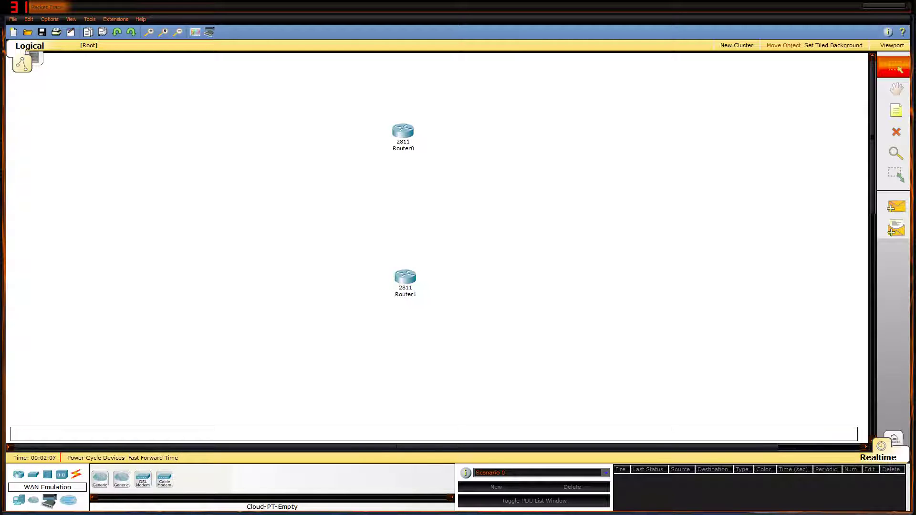
left_click(405, 204)
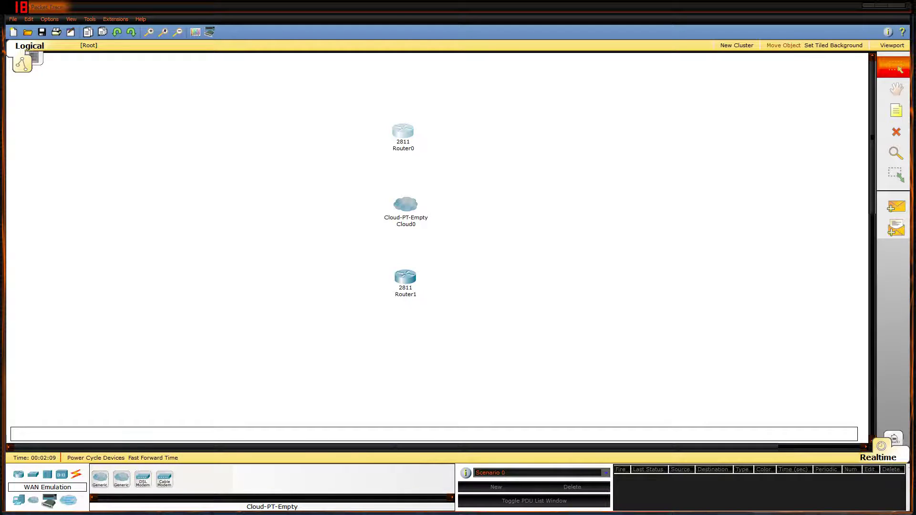
Power off Router0, install a WIC-2T module in the lower slot next to the Ethernet ports, and power it back on.
left_click(404, 131)
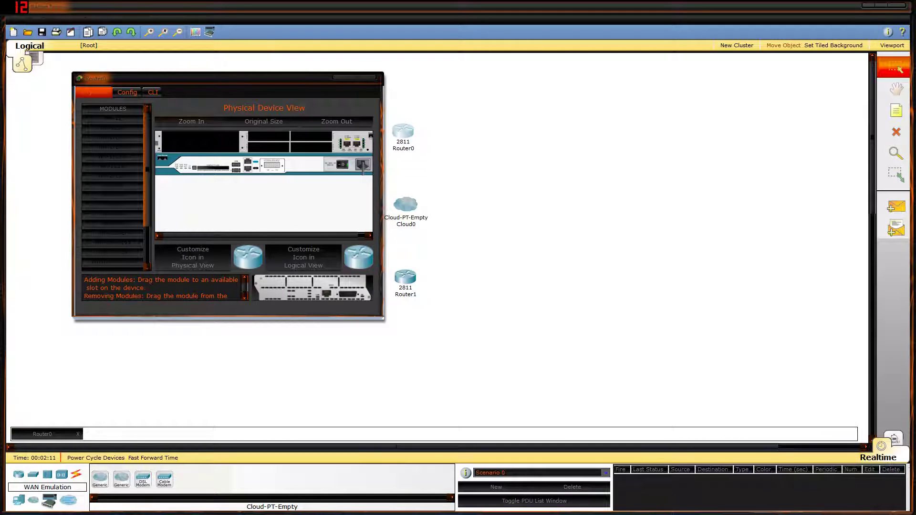
left_click_drag(147, 167, 147, 208)
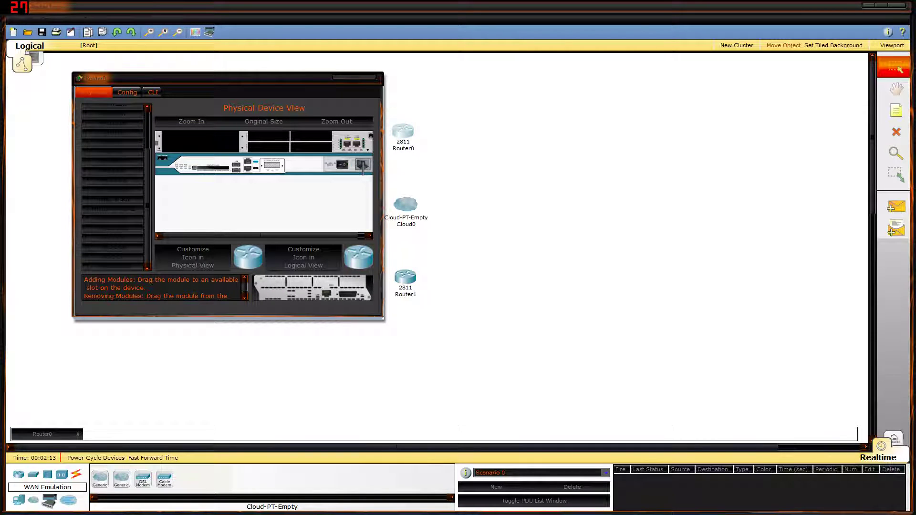
left_click_drag(128, 254, 130, 253)
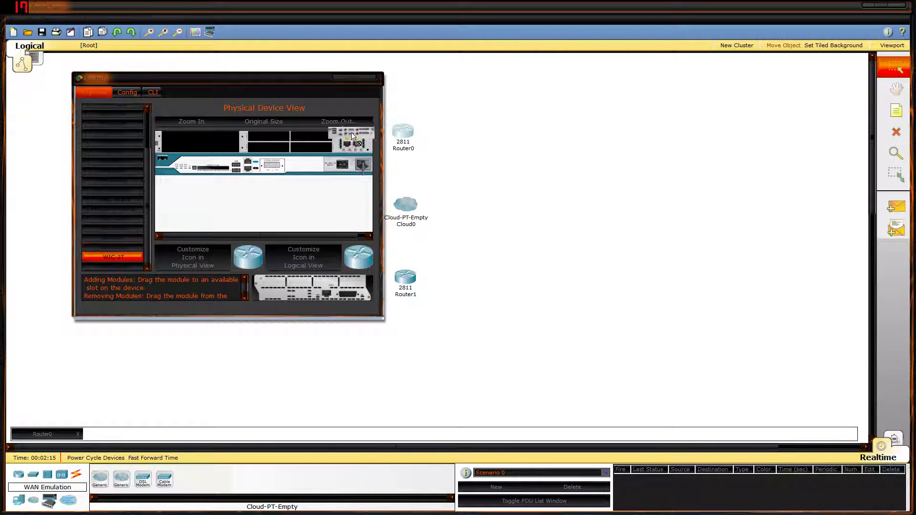
left_click_drag(351, 132, 306, 149)
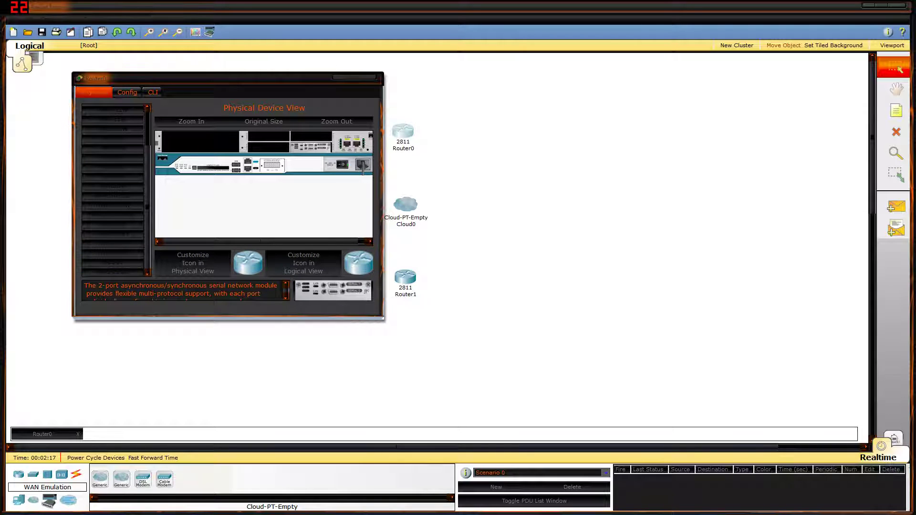
left_click(339, 76)
Power off Router1, install a WIC-2T module in the lower slot next to the Ethernet ports, and power it back on.
left_click(405, 277)
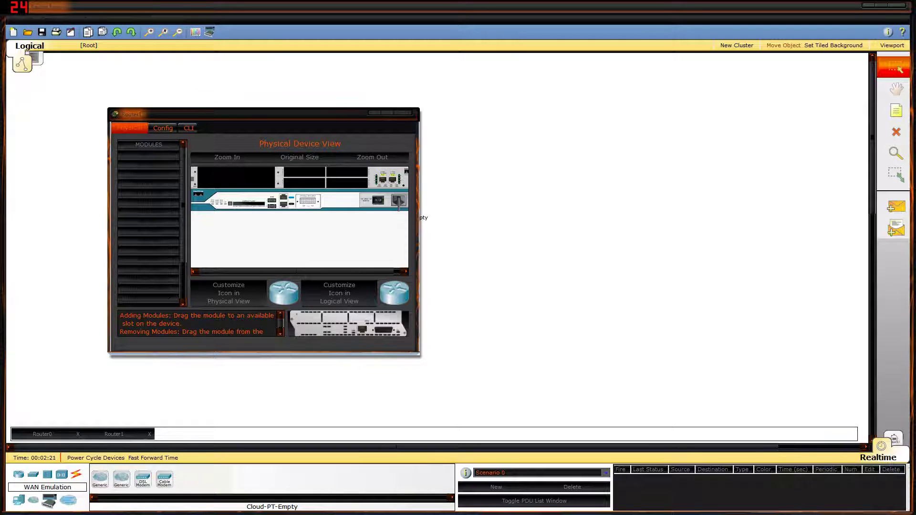
left_click_drag(183, 213, 183, 253)
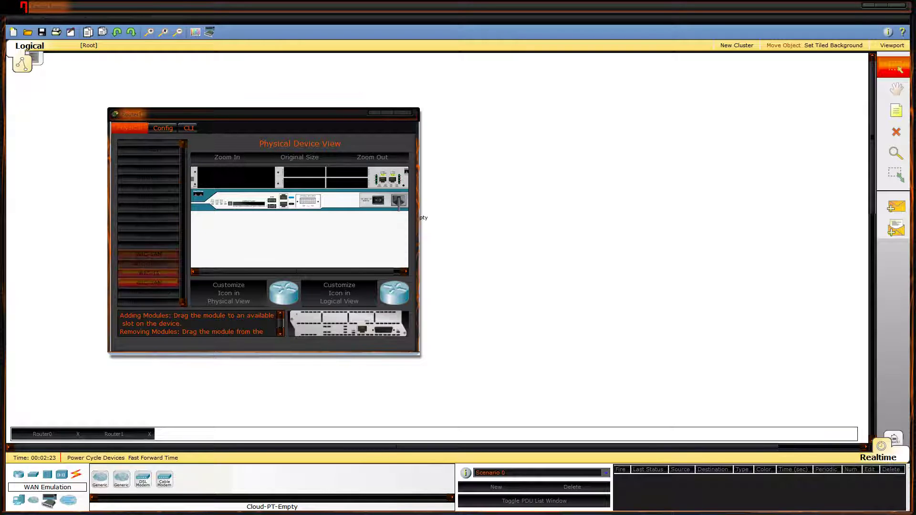
left_click(149, 293)
left_click_drag(368, 327, 348, 184)
left_click(406, 113)
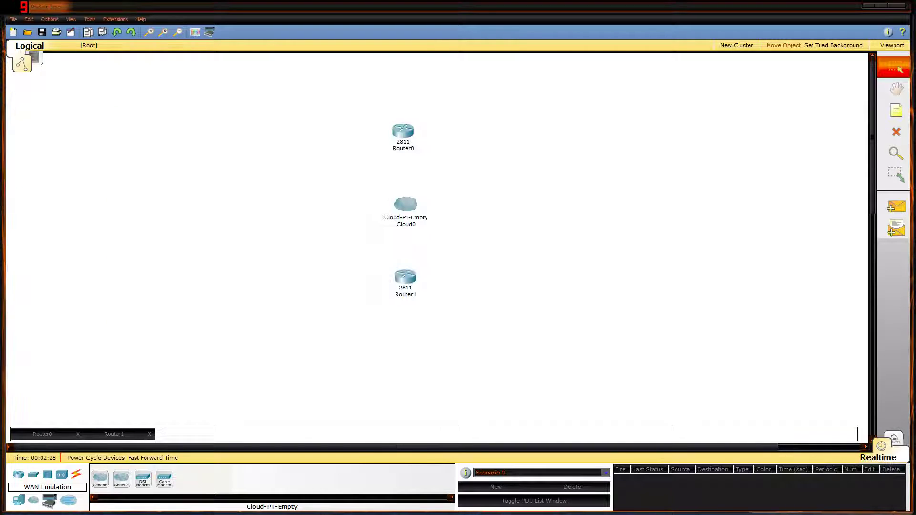
In Router0's command line, decline the configuration dialog and enter global configuration mode with enable and conf t.
left_click(403, 130)
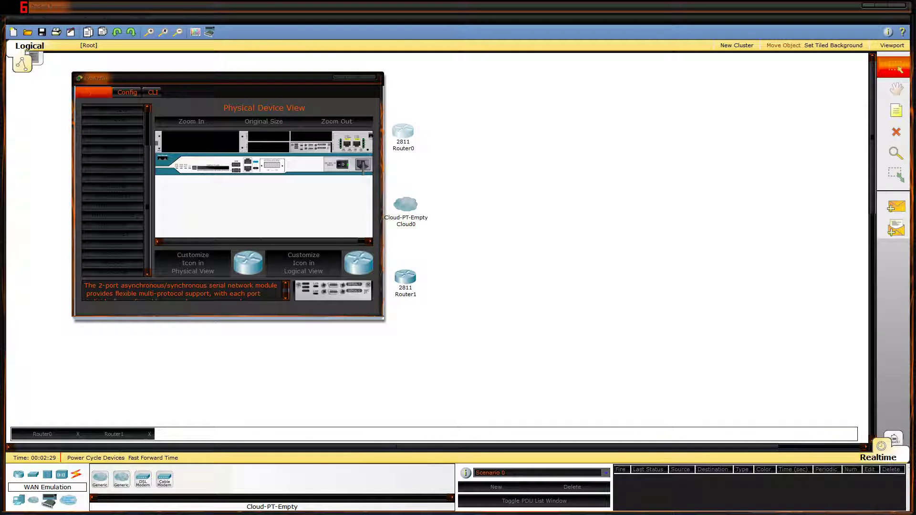
left_click(152, 92)
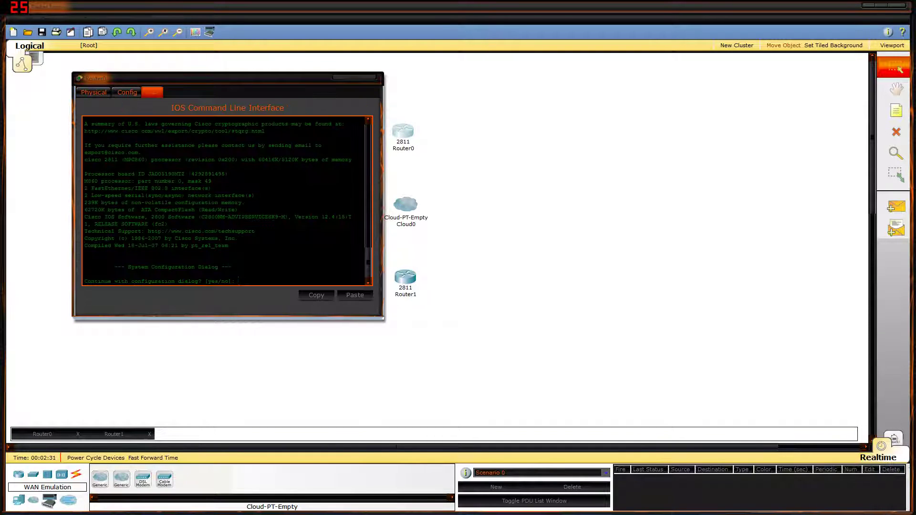
type("n")
key("Return")
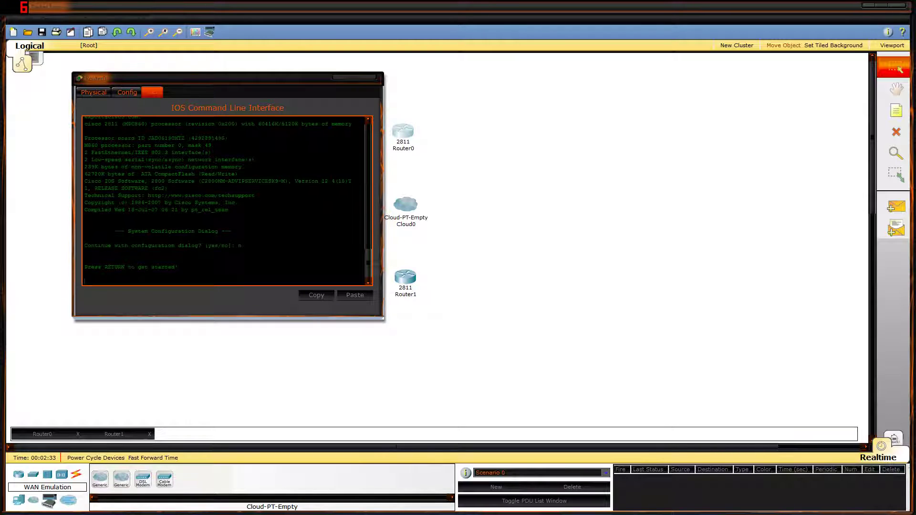
key("Return")
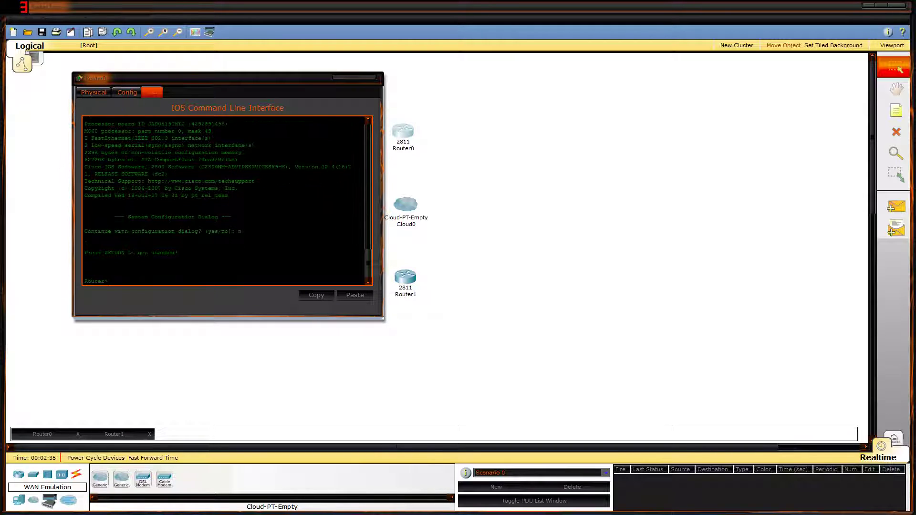
type("enable")
key("Return")
type("conf")
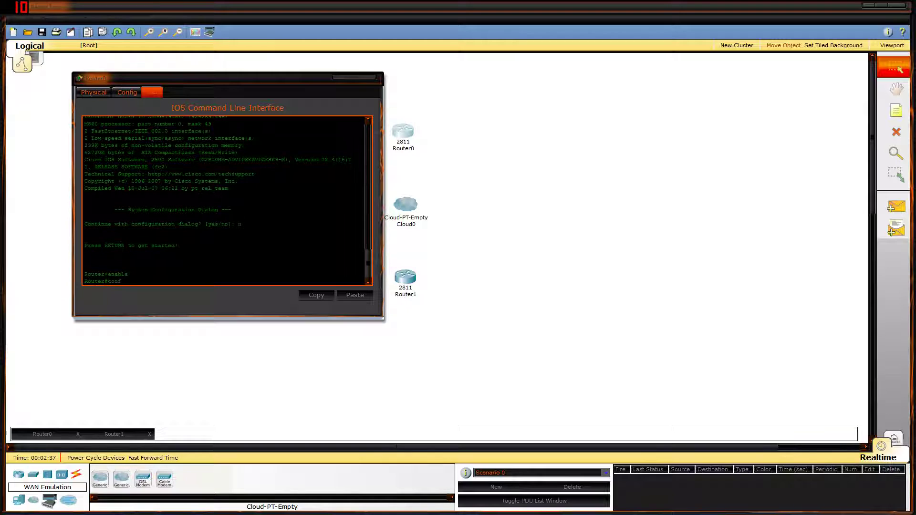
type(" t")
key("Return")
Enter interface s0/0/0 on Router0 and enable it with no shut.
type("ig)#i")
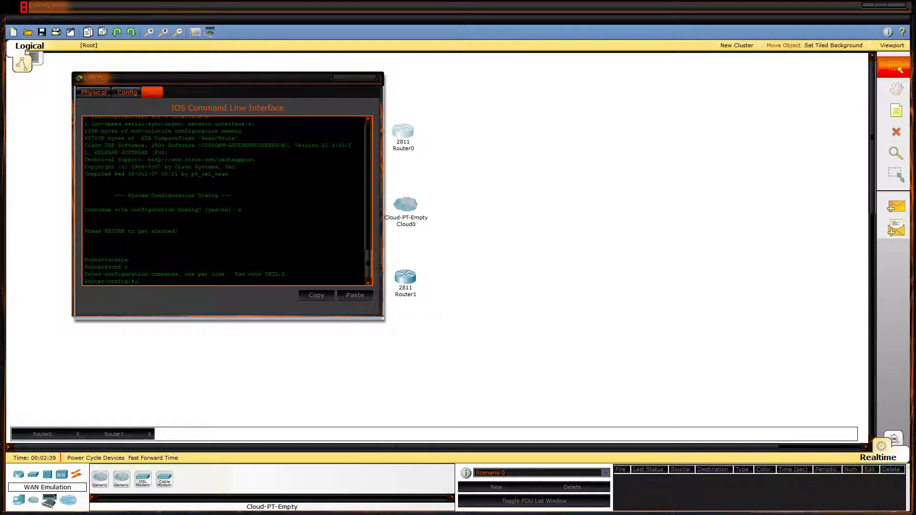
type("nt s0/0/1")
key("Return")
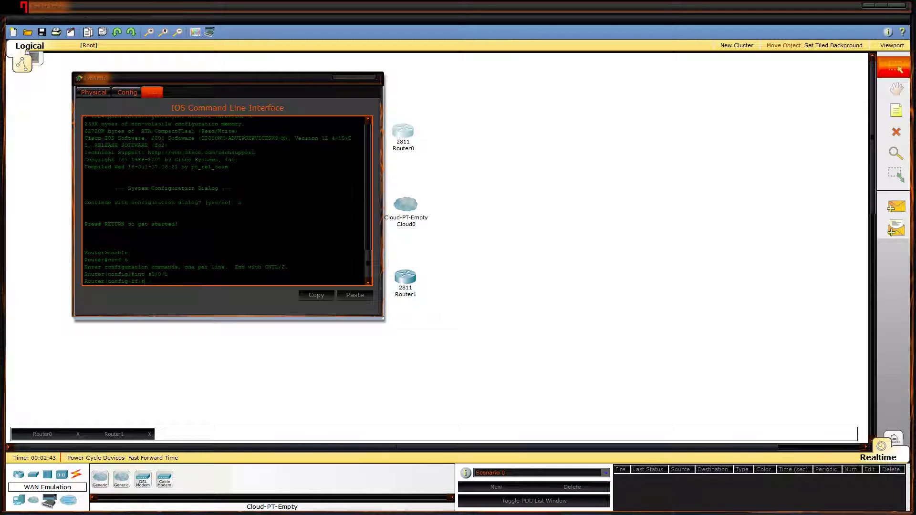
type("no shut")
key("Return")
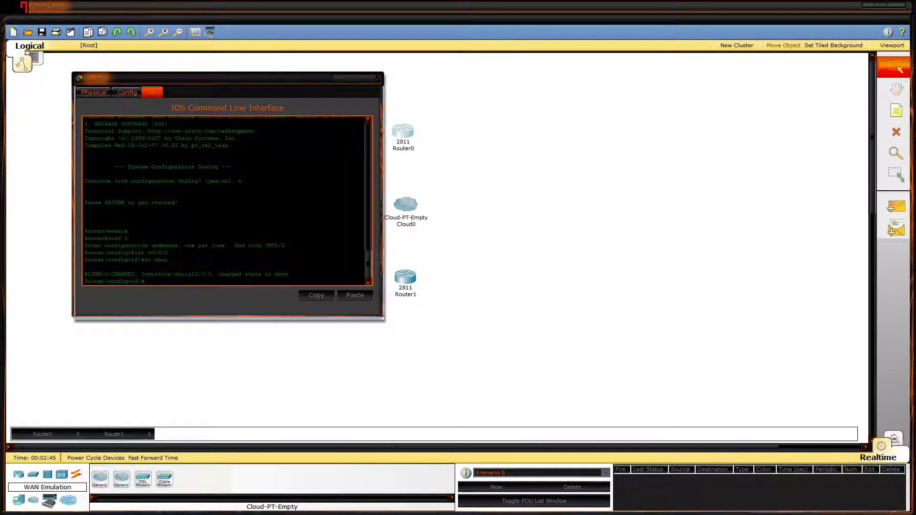
Assign IP address 10.0.0.1 with mask 255.255.255.252 to Router0's serial interface.
type("ip address 10.0.0")
key("BackSpace")
type("255.255.255.252")
key("Return")
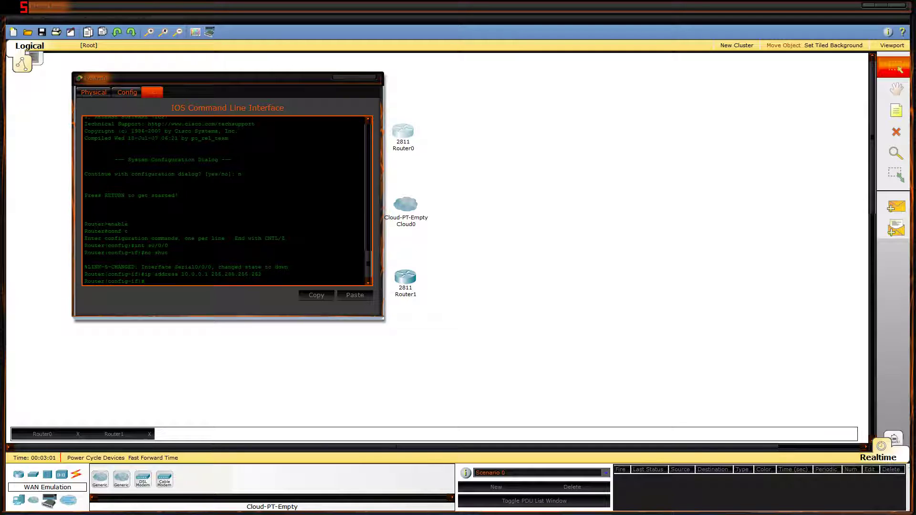
Set the encapsulation of Router0's serial interface to frame-relay.
type("en")
key("Tab")
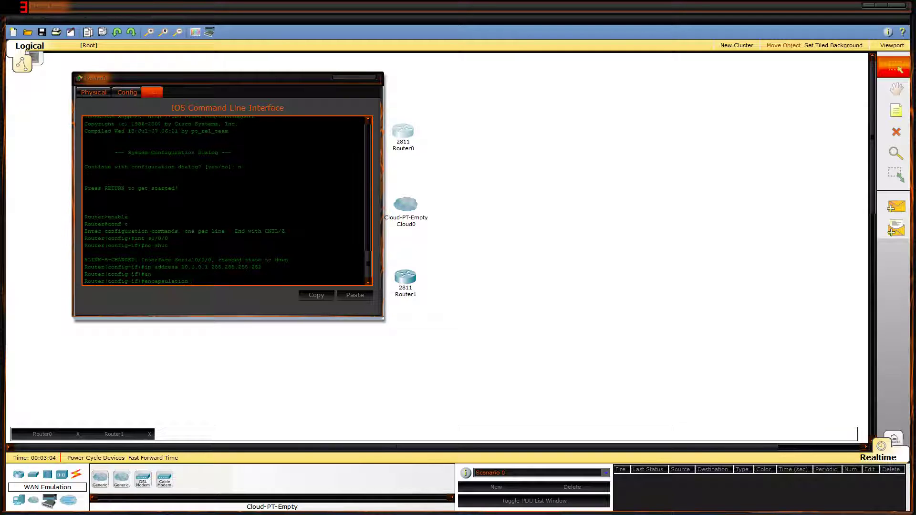
type("f")
key("Tab")
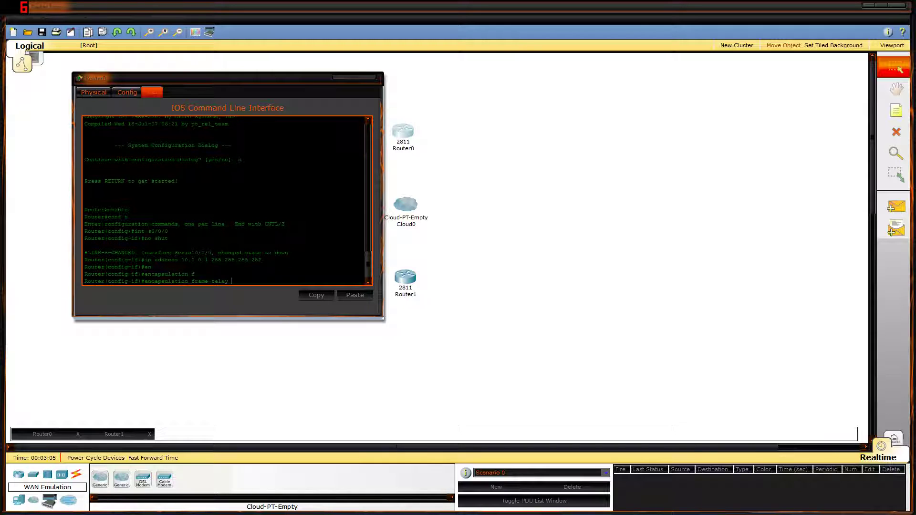
key("Return")
Assign frame-relay interface-dlci 101 to Router0's serial interface.
type("fig-if)#f")
key("Tab")
type("r")
key("Tab")
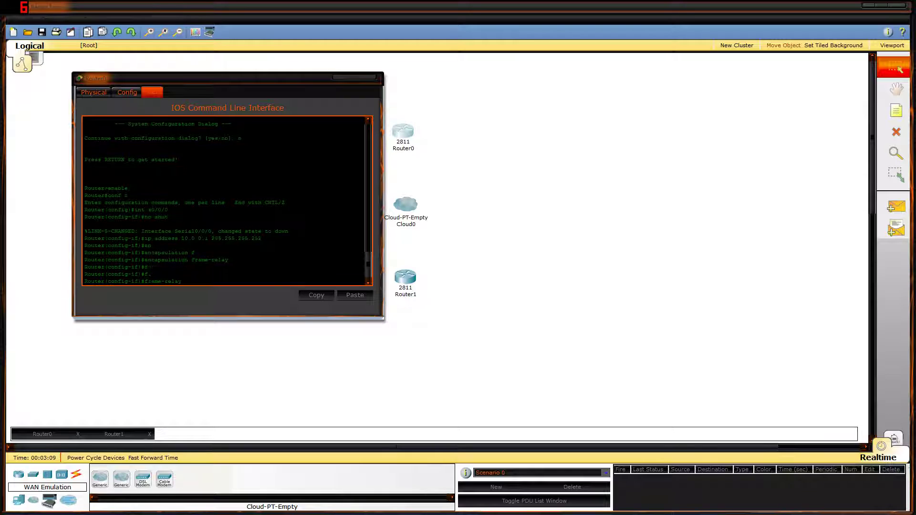
type("i")
key("Tab")
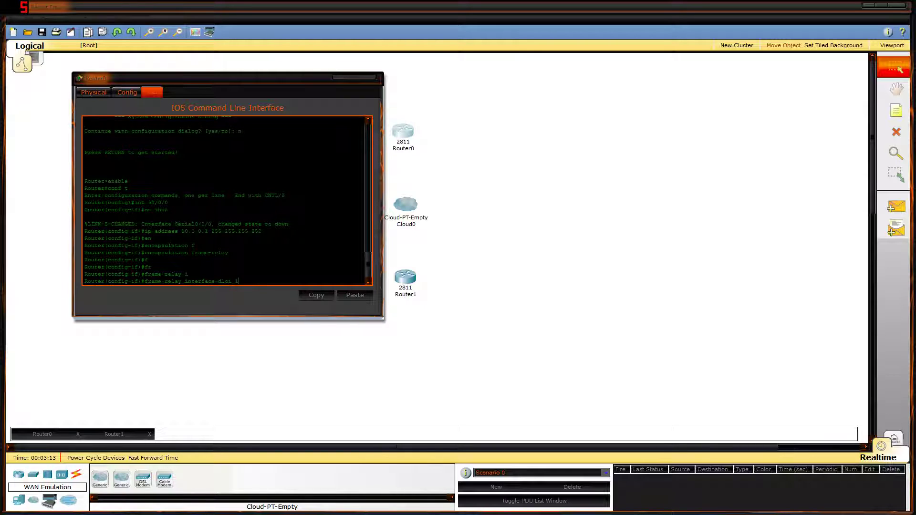
type("101")
key("Return")
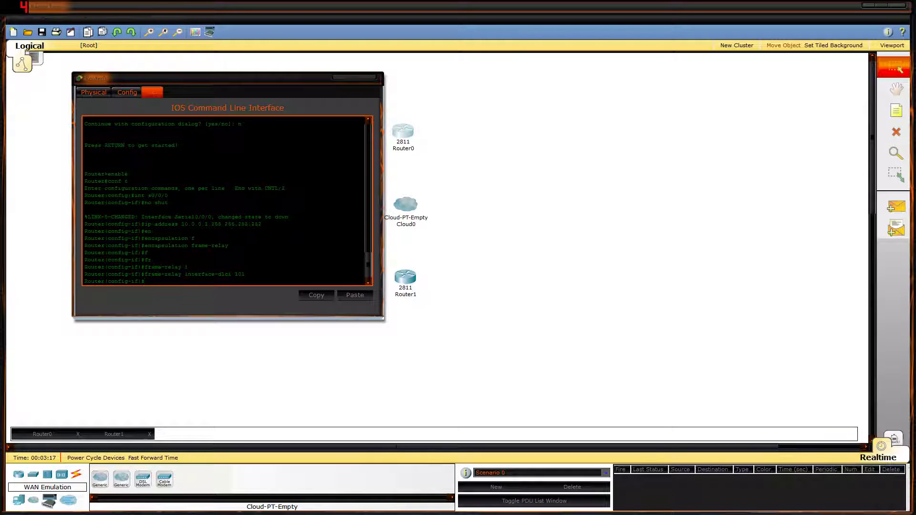
Set the clock rate of Router0's serial interface to 4000000.
type("cl")
key("Tab")
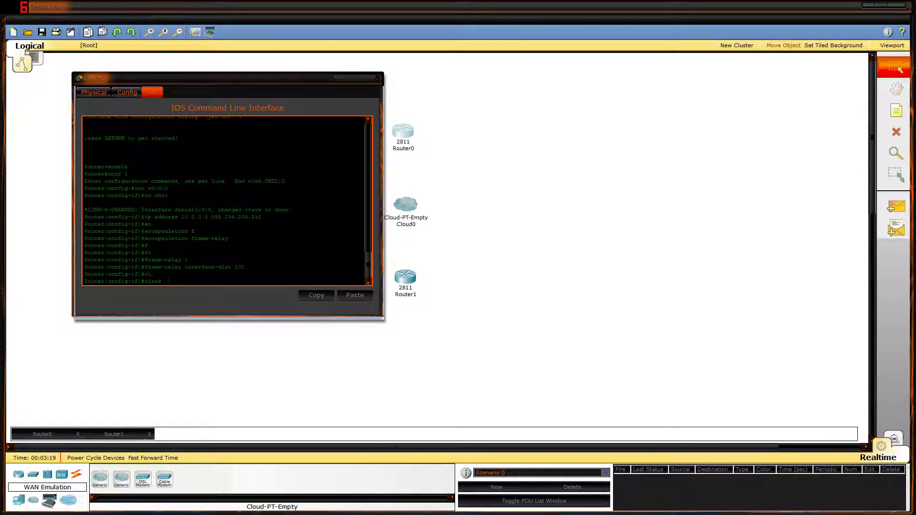
type("r")
key("Tab")
type("400000")
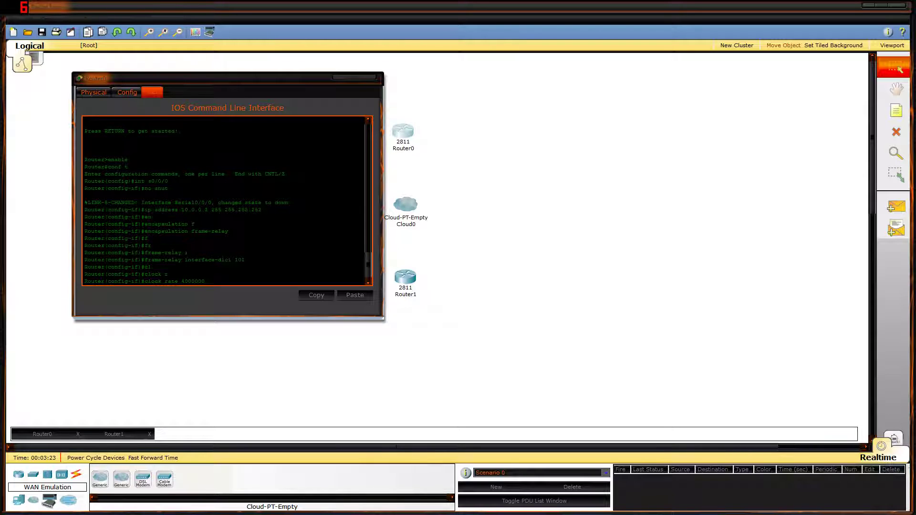
type("0")
key("Return")
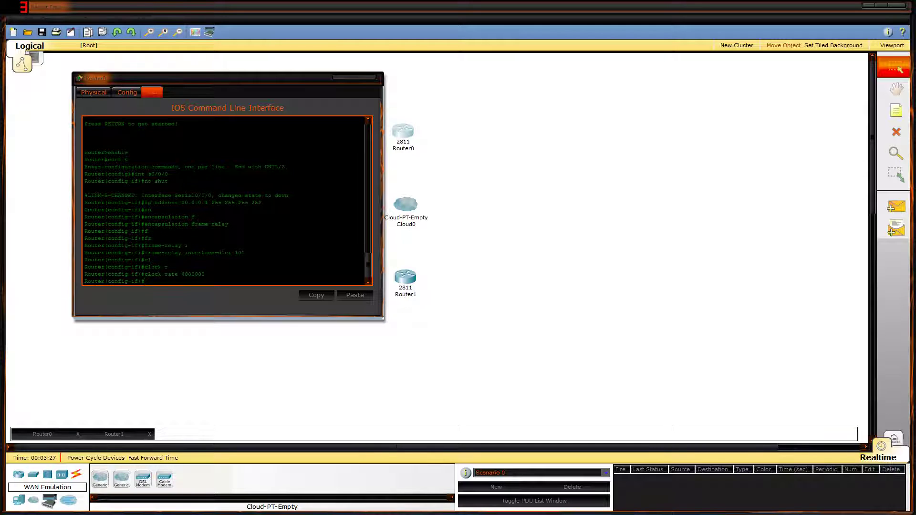
In Router1's command line, decline the configuration dialog and enter global configuration mode with enable and conf t.
left_click(405, 277)
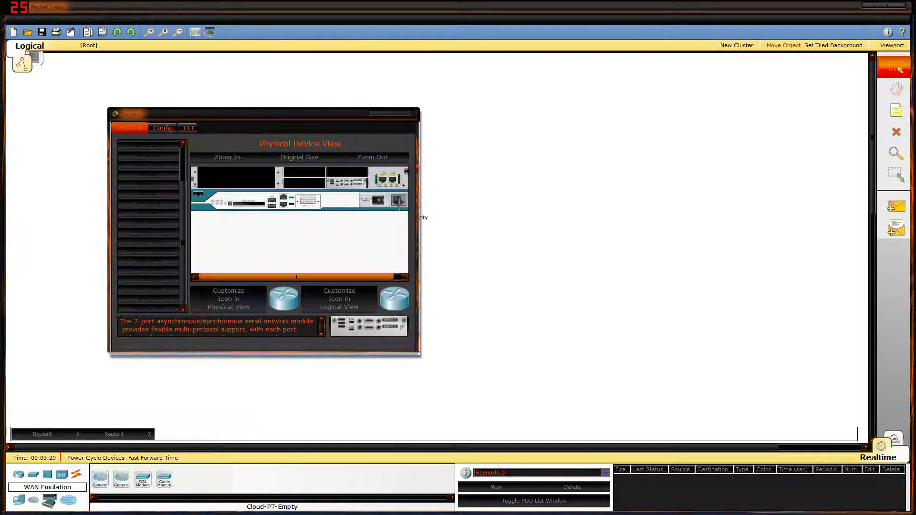
left_click_drag(303, 114, 240, 69)
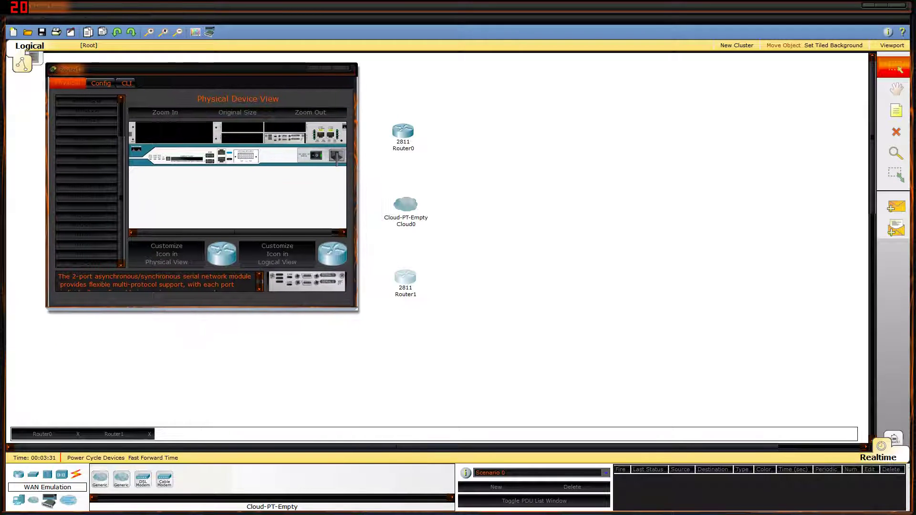
left_click(126, 83)
type("n")
key("Return")
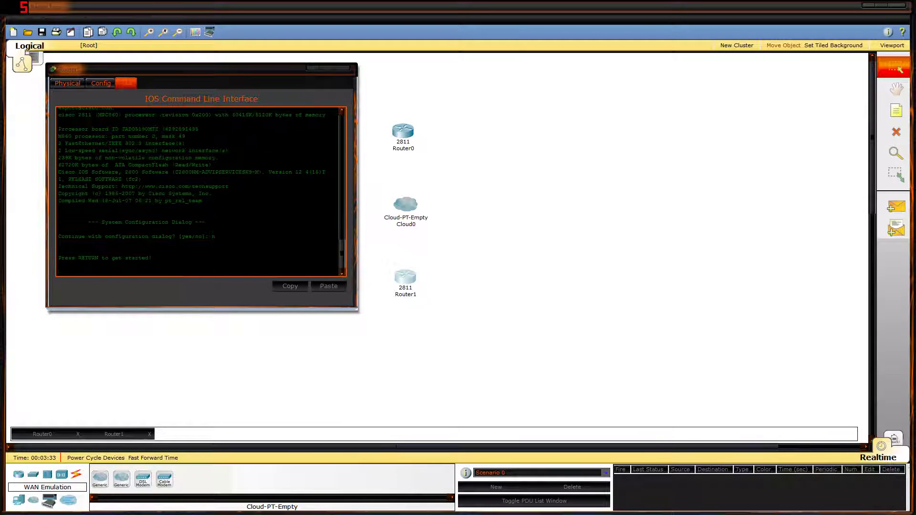
key("Return")
type("enable")
key("Return")
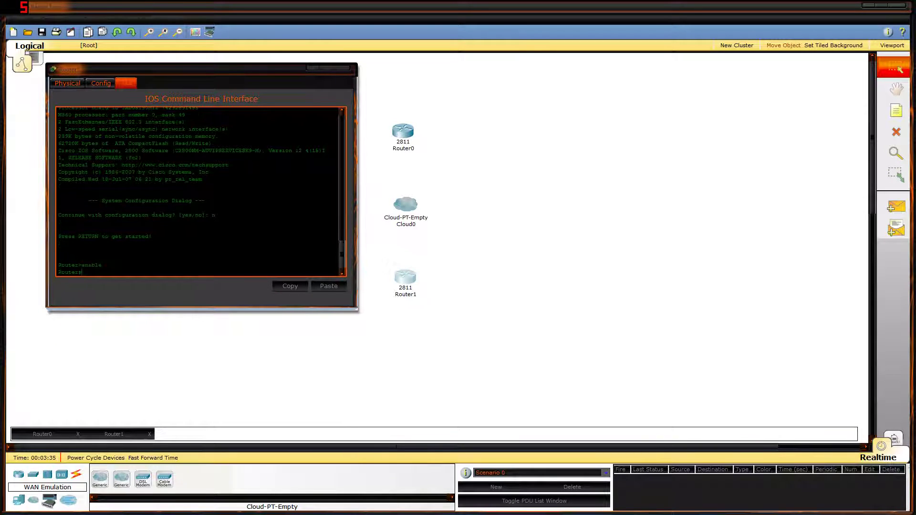
type("conf t")
key("Return")
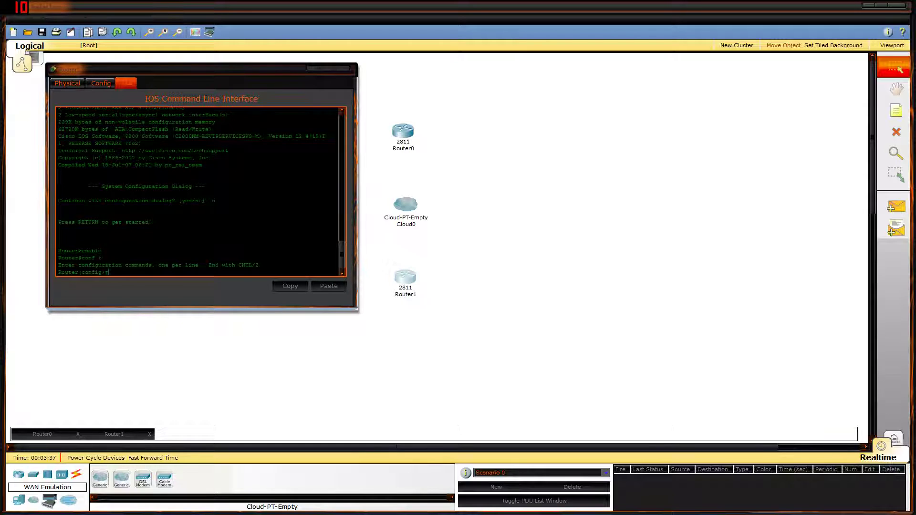
Enter interface s0/0/0 on Router1 and enable it with no shut.
type("int s0/0/0")
key("Return")
type("no shut")
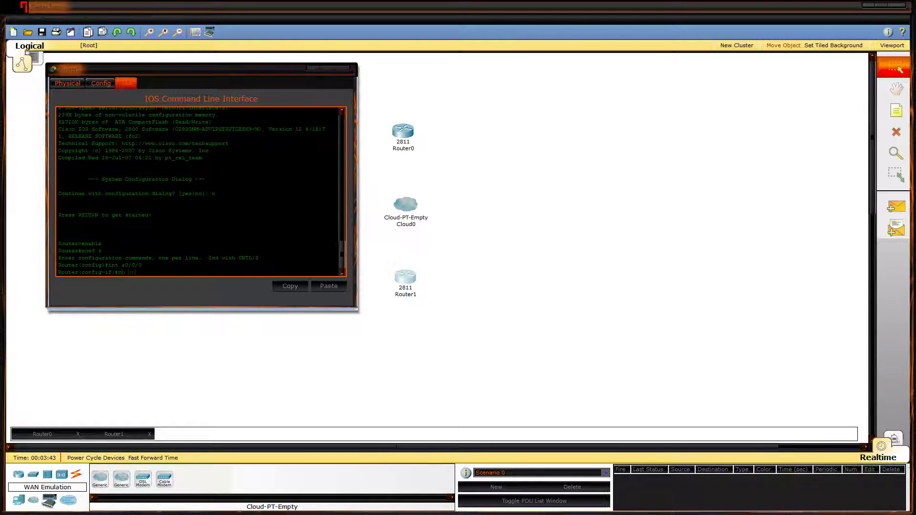
key("Return")
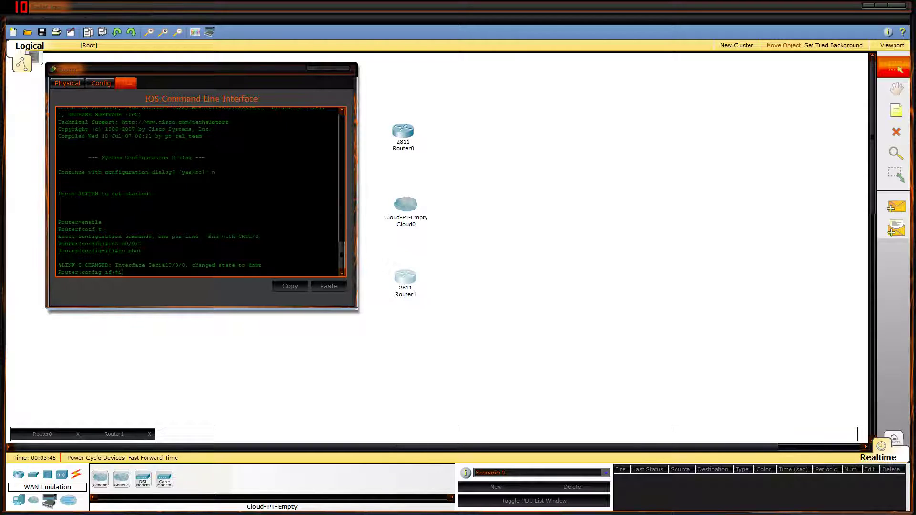
Assign IP address 10.0.0.2 with subnet mask 255.255.255.252 to Router1's serial interface.
type("ip add")
key("Tab")
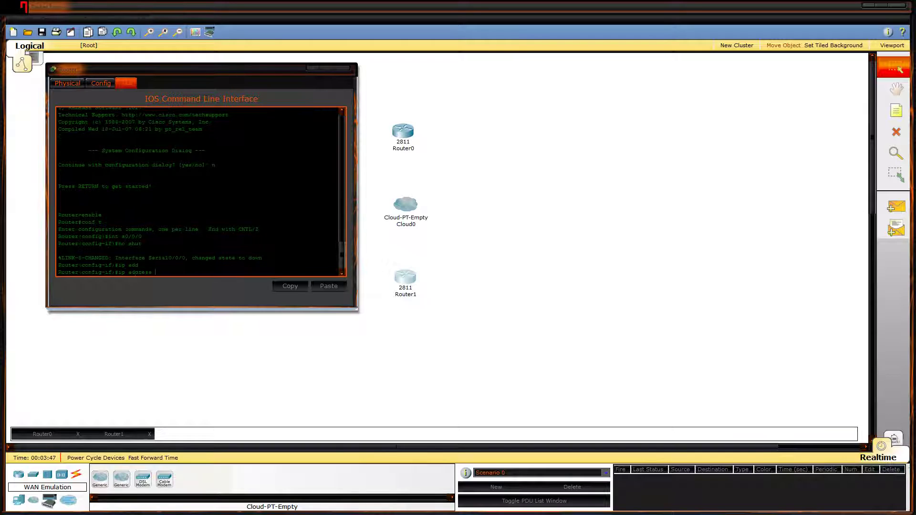
type("10.0.0.2 255.255.255.252")
key("Return")
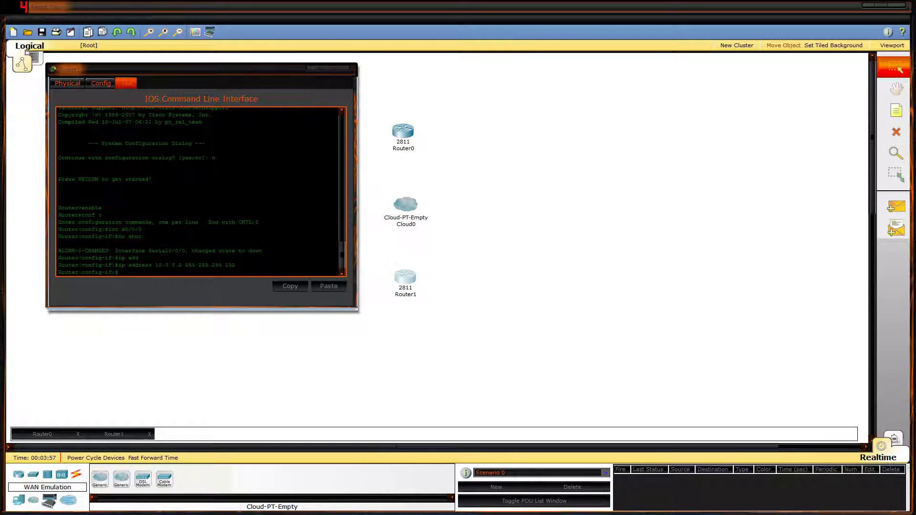
Set the encapsulation of Router1's serial interface to frame-relay.
type("en")
key("Tab")
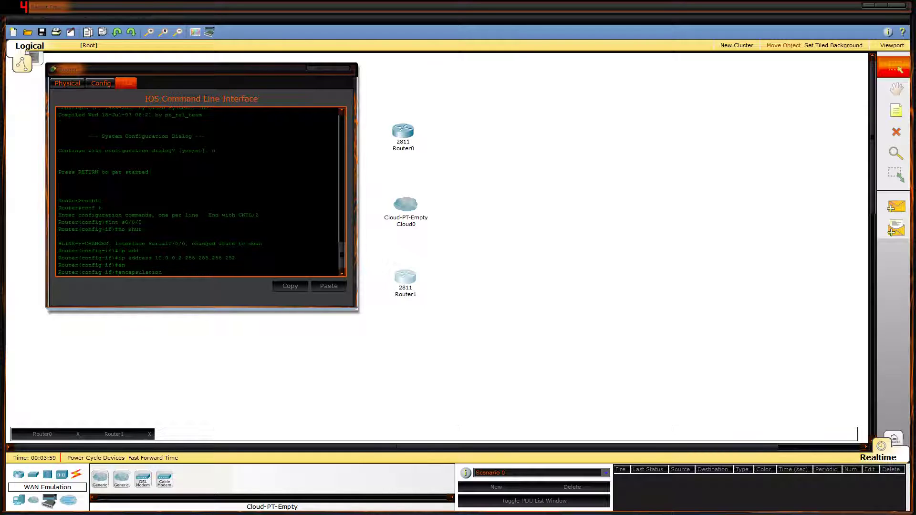
type("f")
key("Tab")
key("Return")
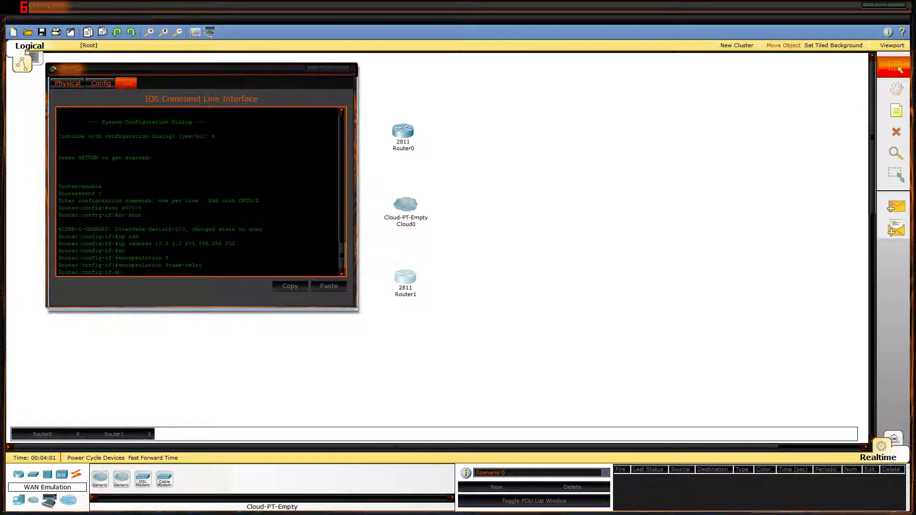
Assign frame-relay interface-dlci 102 to Router1's serial interface.
type("f")
key("Tab")
type("r")
key("Tab")
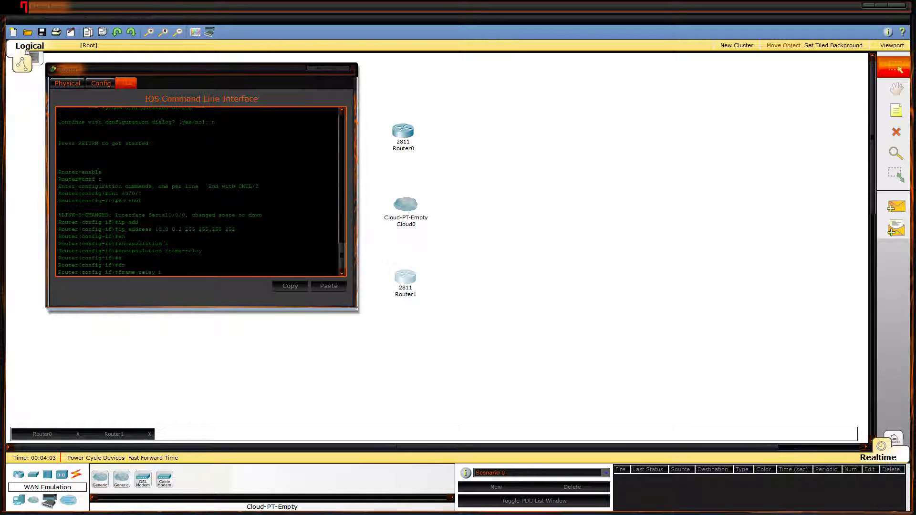
type("i")
key("Tab")
type("10")
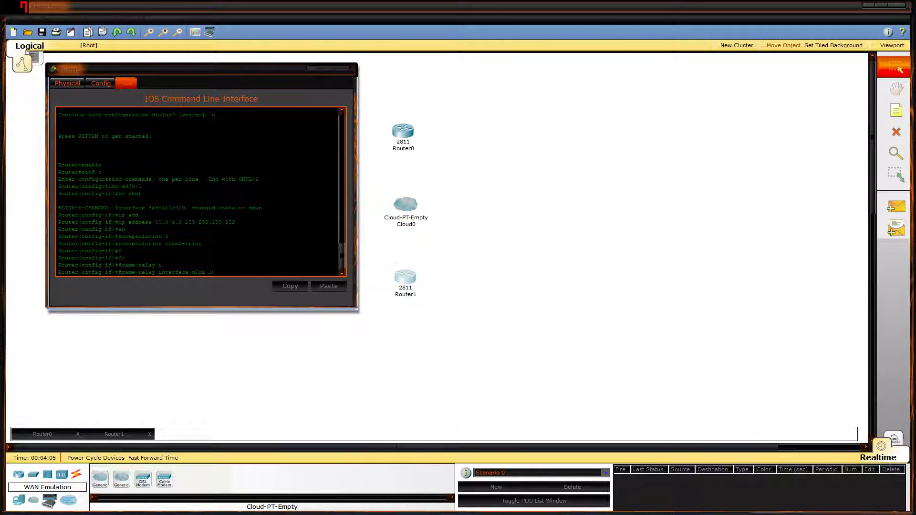
type("2")
key("Return")
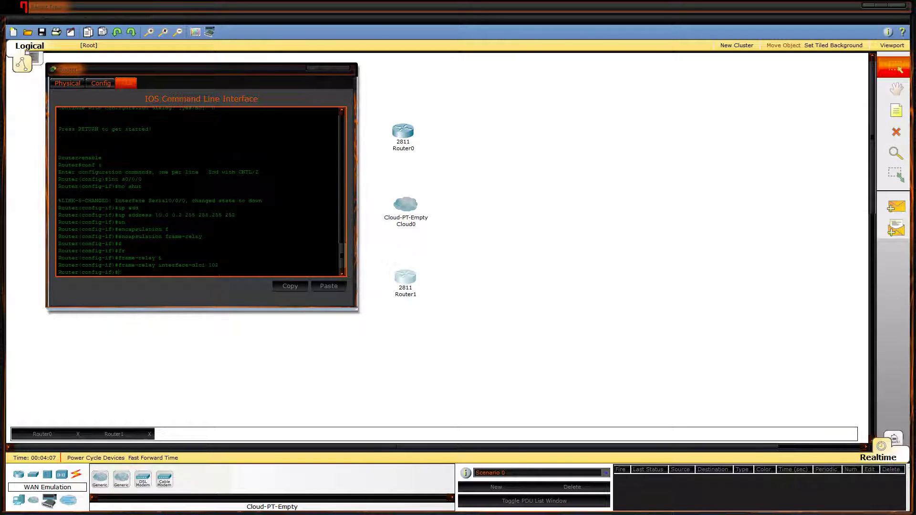
Set the clock rate of Router1's serial interface to 4000000 and leave the router's configuration window.
type("fl")
key("Return")
type("clock ")
type("r")
key("Tab")
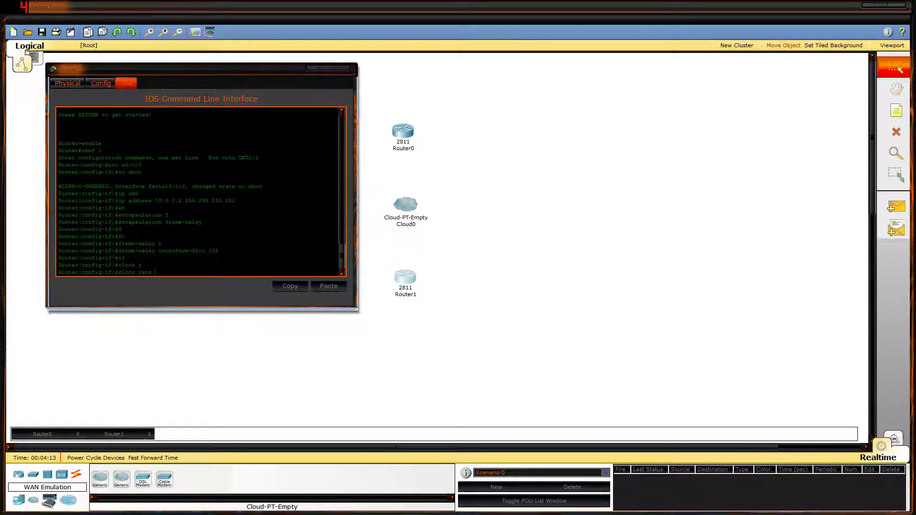
type("4000000")
key("Return")
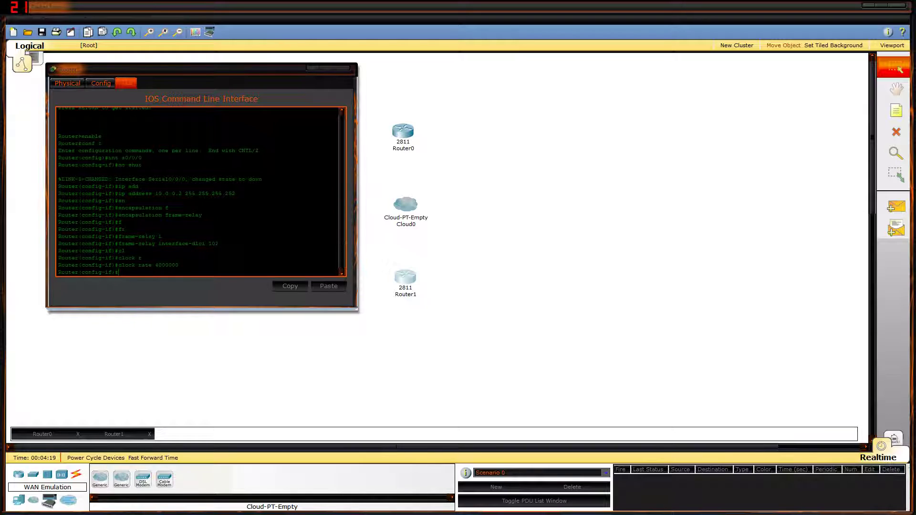
left_click(482, 210)
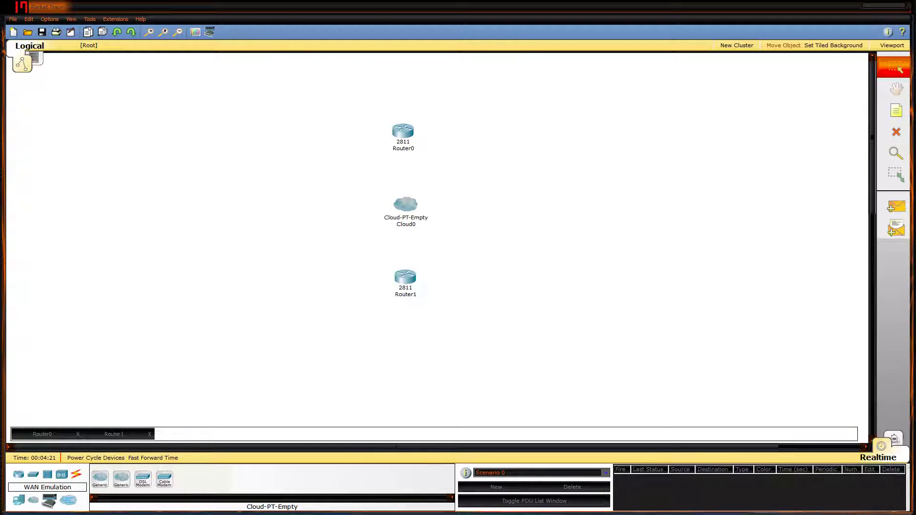
Examine the Frame Relay connection settings of the empty cloud Cloud0 for available ports.
mouse_move(410, 206)
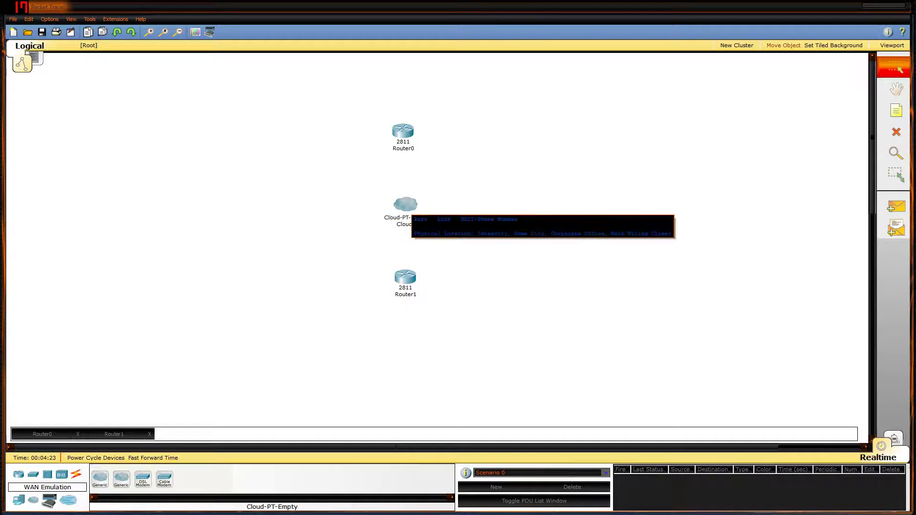
left_click(406, 206)
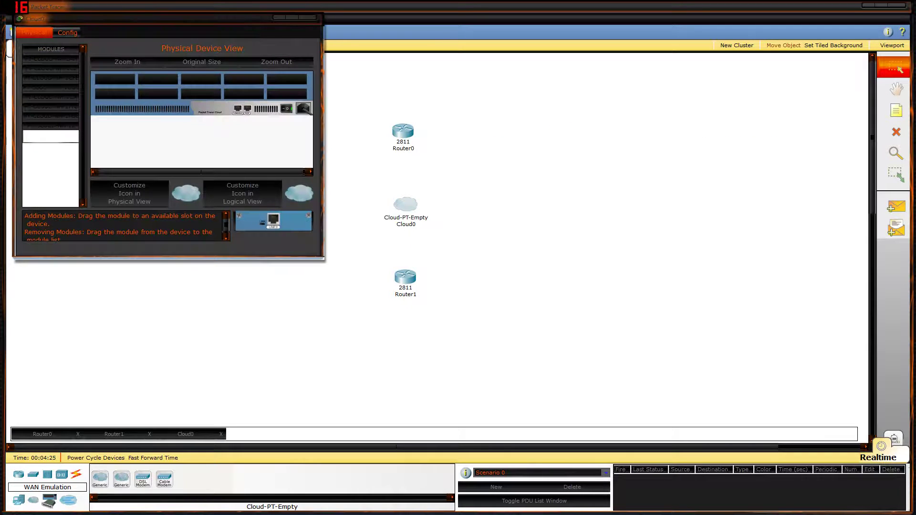
left_click(67, 33)
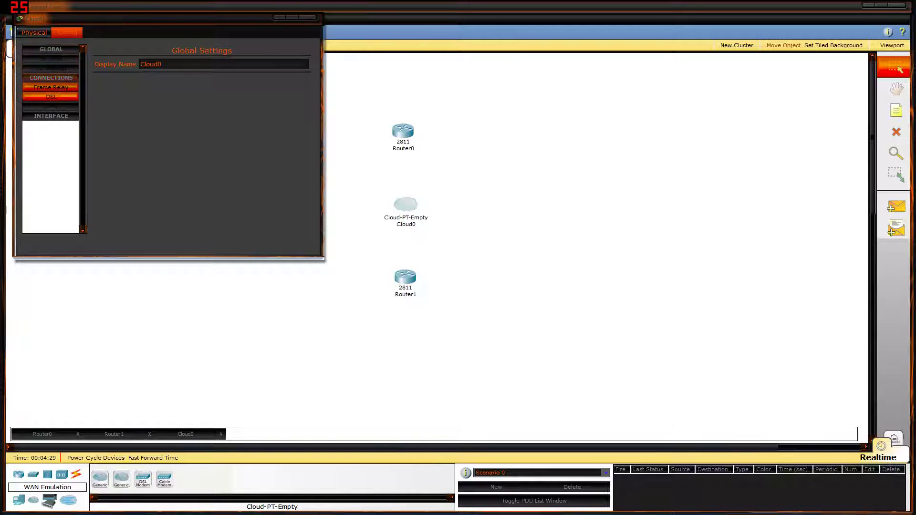
left_click(51, 88)
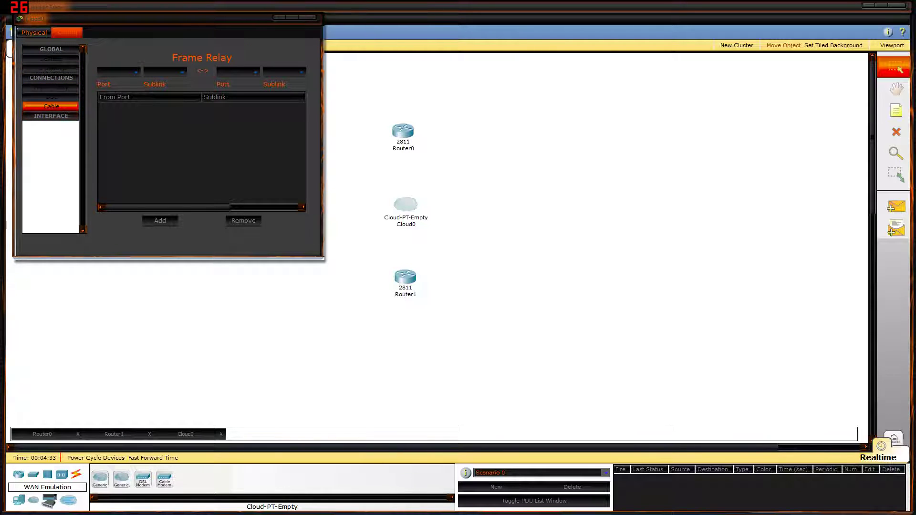
left_click(309, 18)
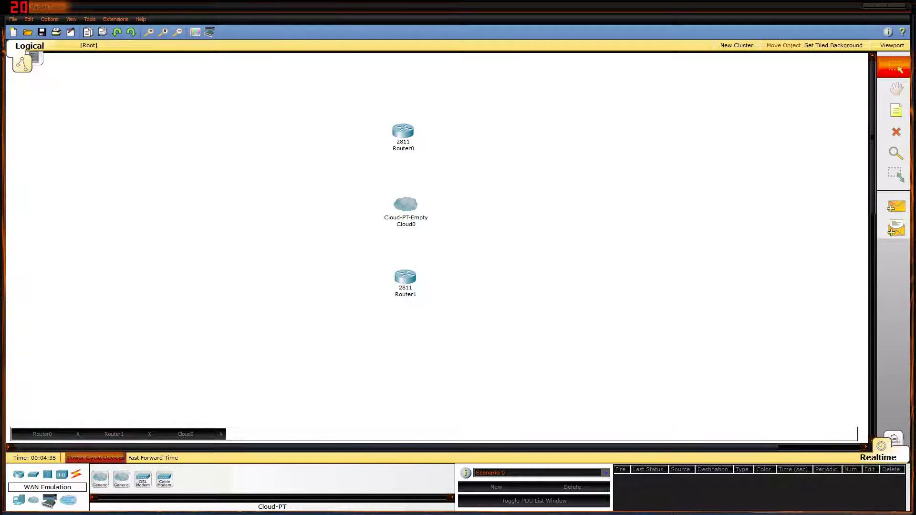
Try to connect Router0's Serial0/0/0 to the empty cloud Cloud0 with a Serial DCE cable.
left_click(76, 474)
left_click(251, 480)
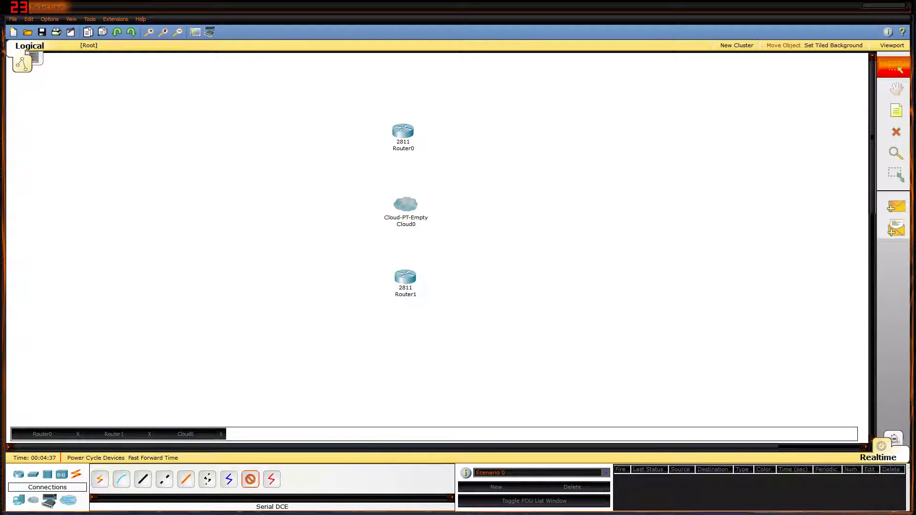
left_click(403, 131)
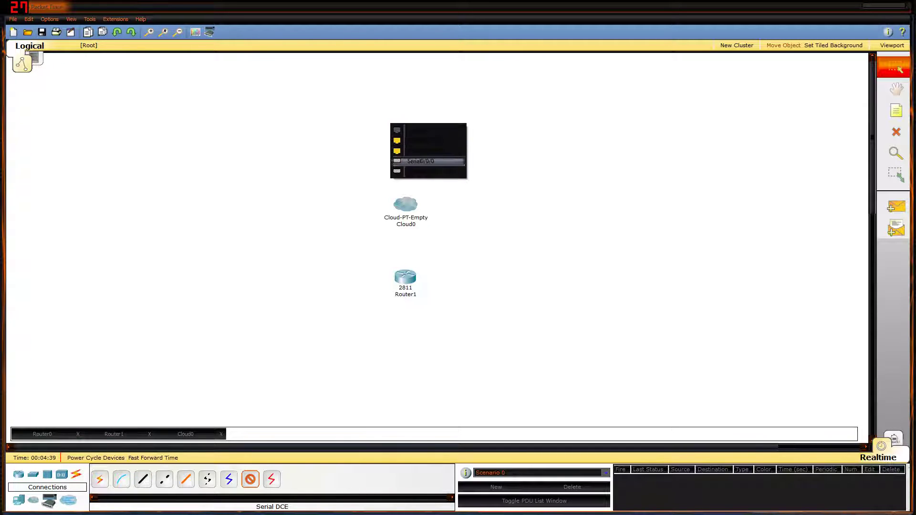
left_click(411, 161)
left_click(403, 195)
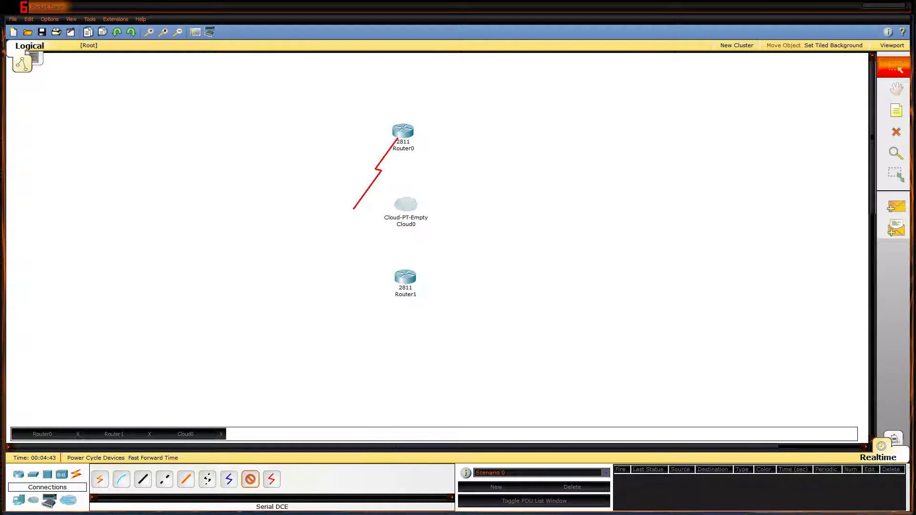
left_click(894, 68)
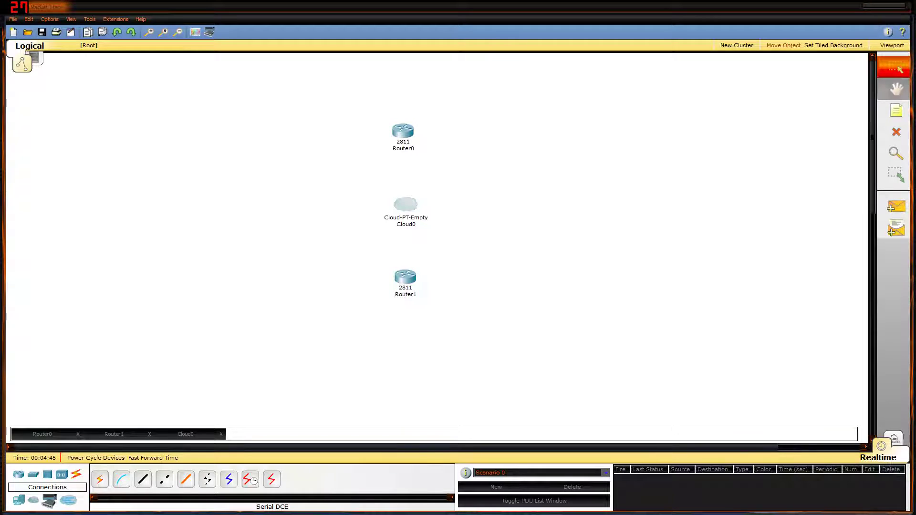
Replace the empty cloud between the two routers with a Cloud-PT device.
key("Delete")
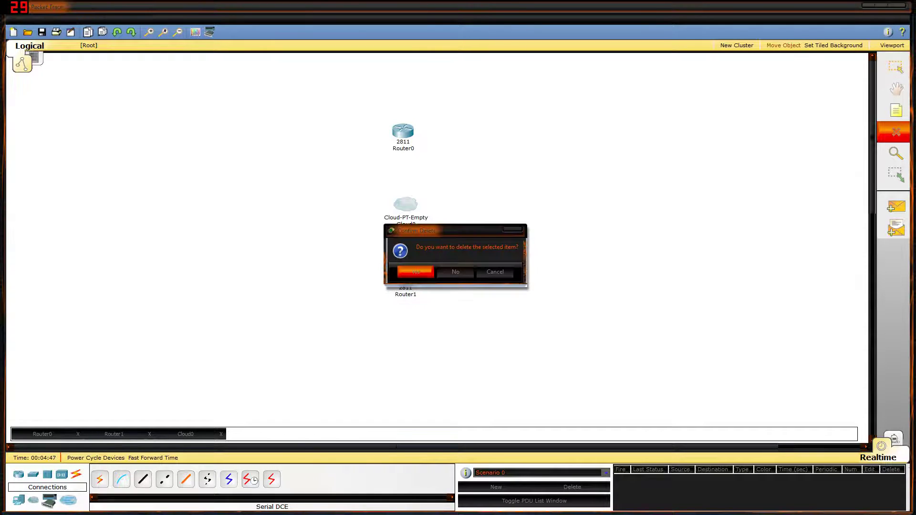
key("Return")
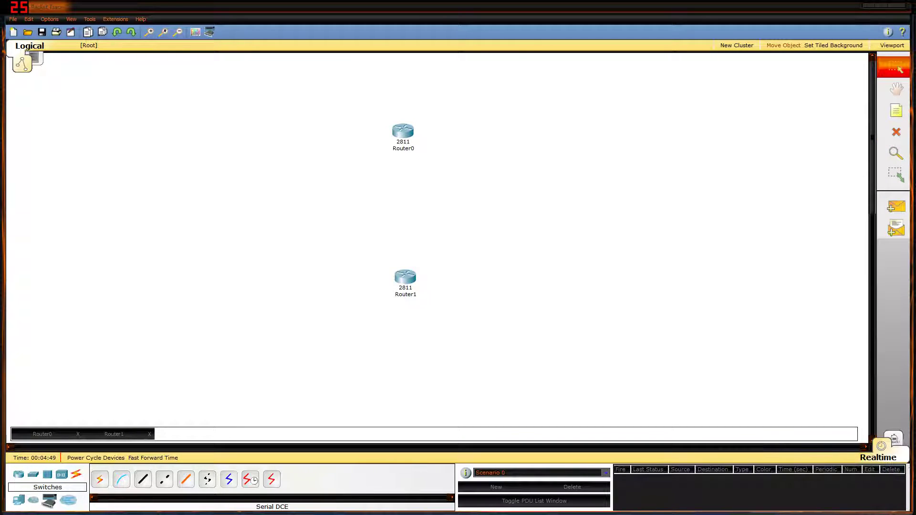
left_click(33, 500)
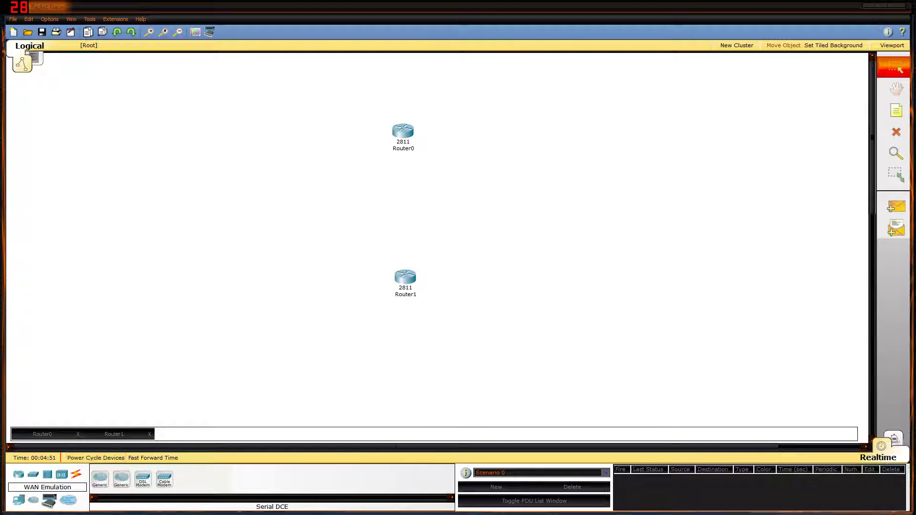
left_click_drag(100, 479, 400, 208)
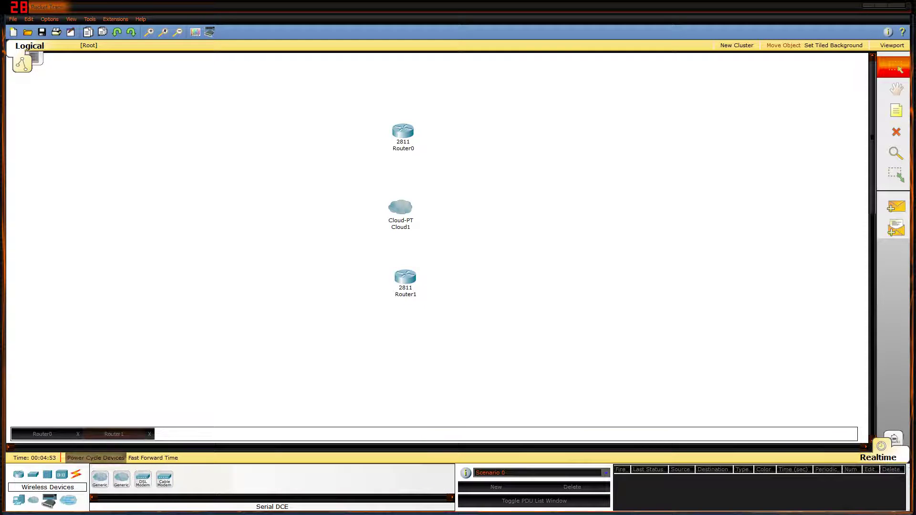
Connect Router0's Serial0/0/0 to the cloud's Serial0 port with a Serial DCE cable.
left_click(76, 474)
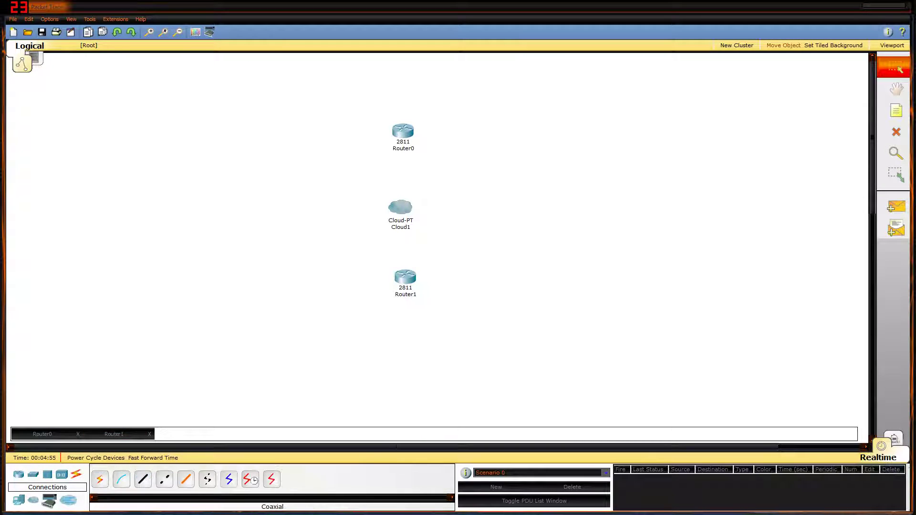
left_click(250, 479)
left_click(404, 132)
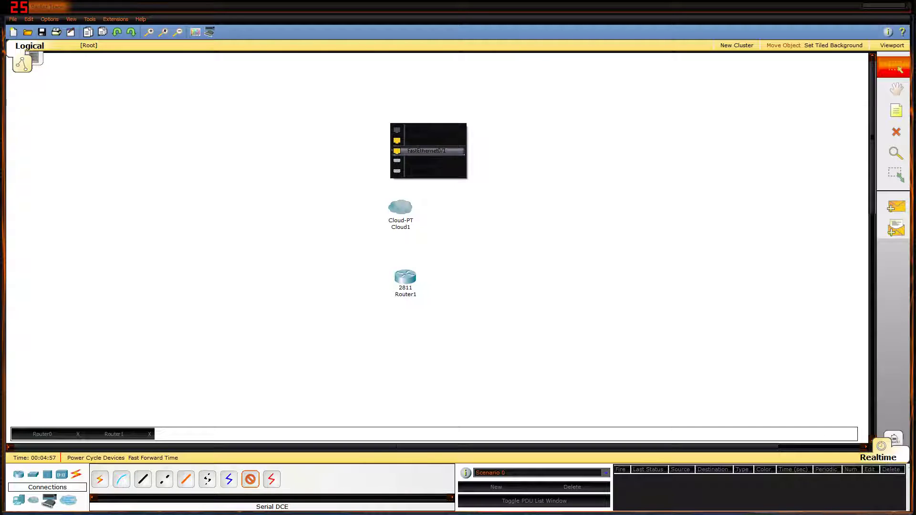
left_click(414, 161)
left_click(397, 207)
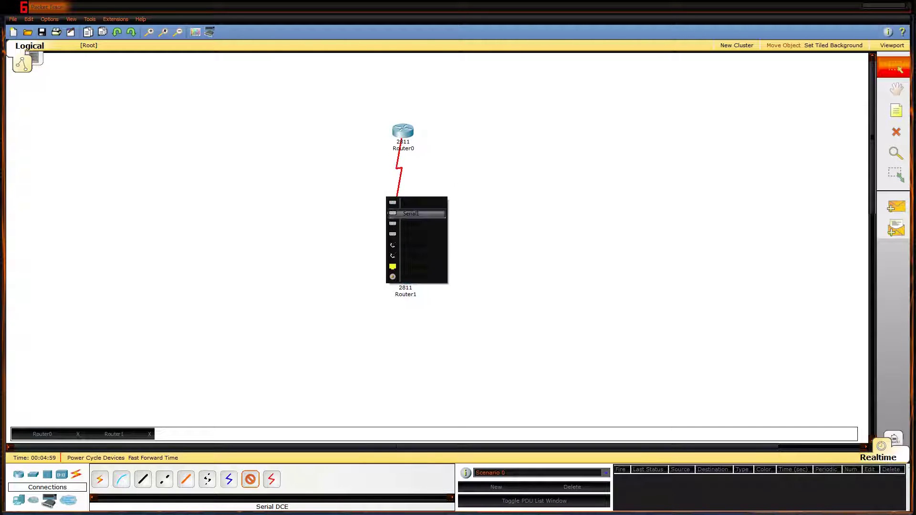
left_click(409, 202)
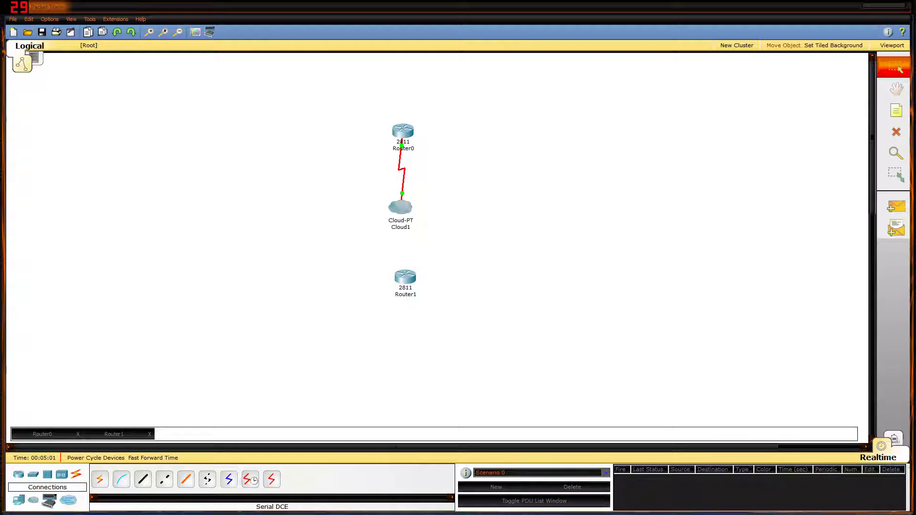
Connect Router1's Serial0/0/0 to the cloud's Serial1 port with a Serial DCE cable.
left_click(250, 479)
left_click(397, 273)
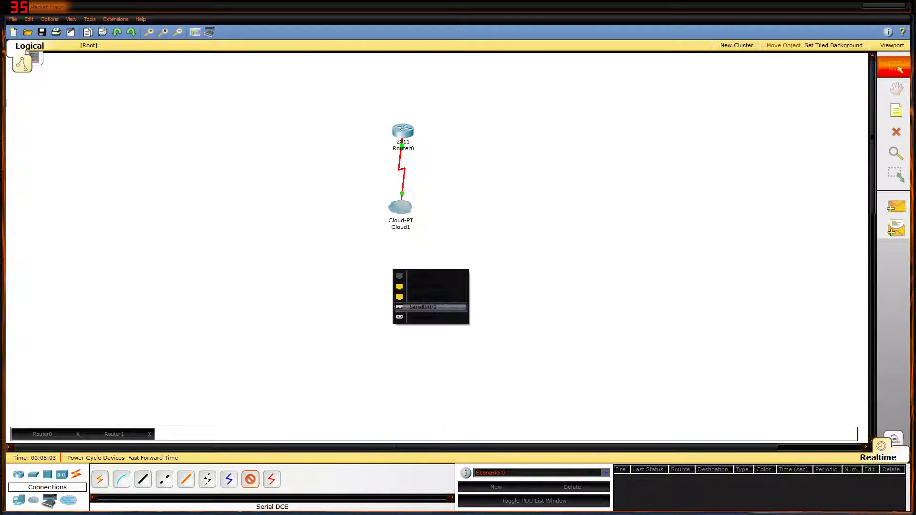
left_click(430, 307)
left_click(402, 207)
left_click(400, 206)
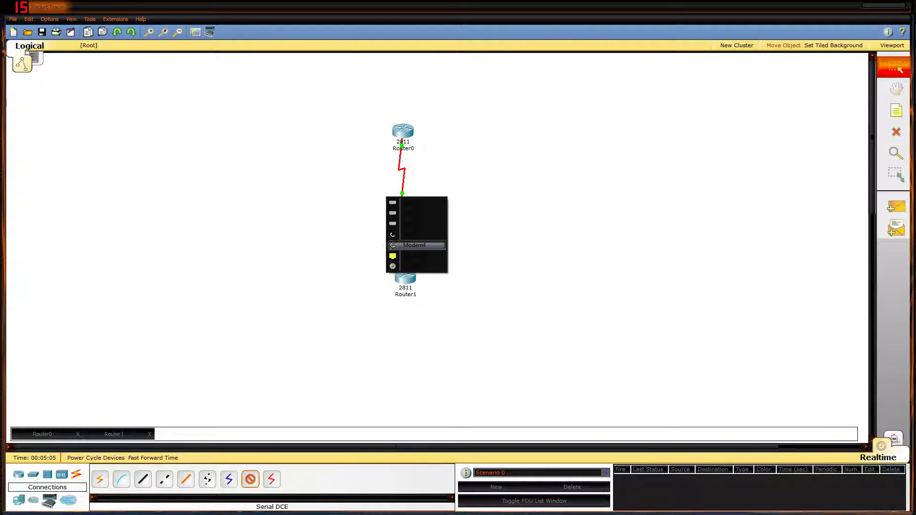
left_click(411, 203)
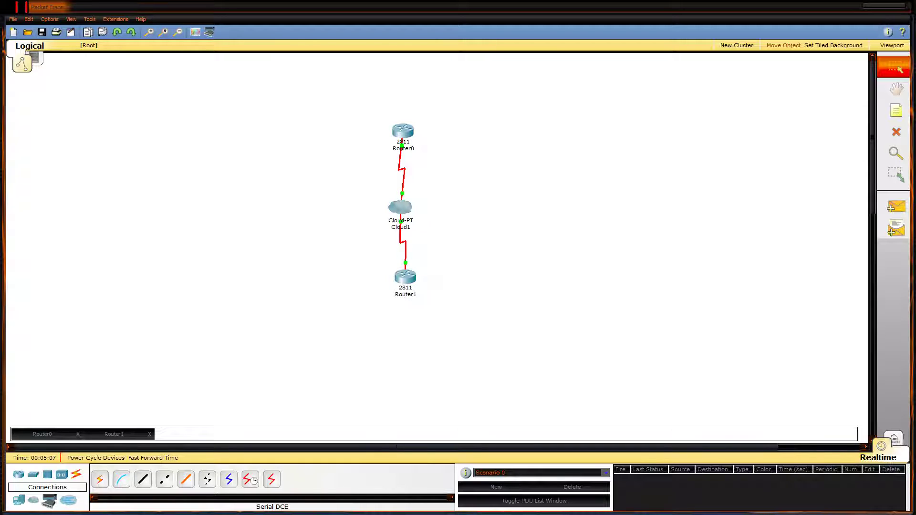
In the cloud's Serial0 Frame Relay configuration, add DLCI 101 with the name top.
left_click(400, 207)
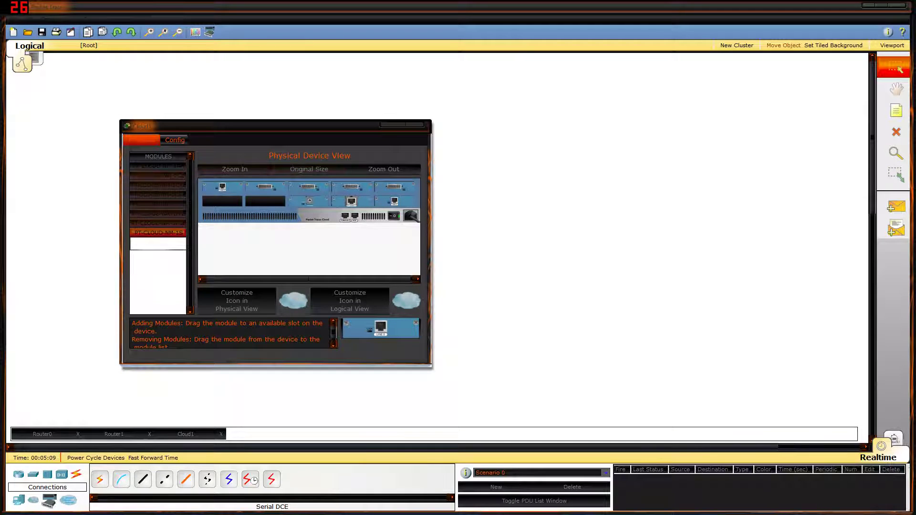
left_click(174, 140)
left_click(158, 233)
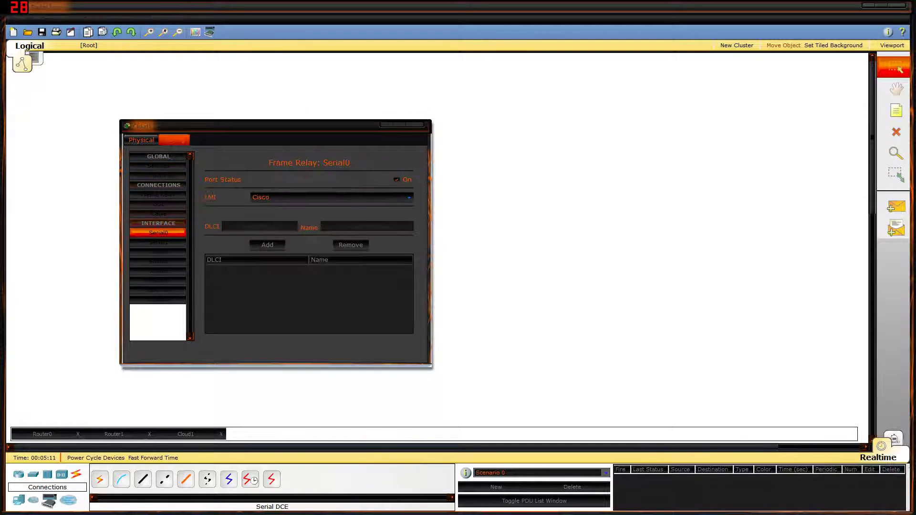
left_click(266, 226)
type("1")
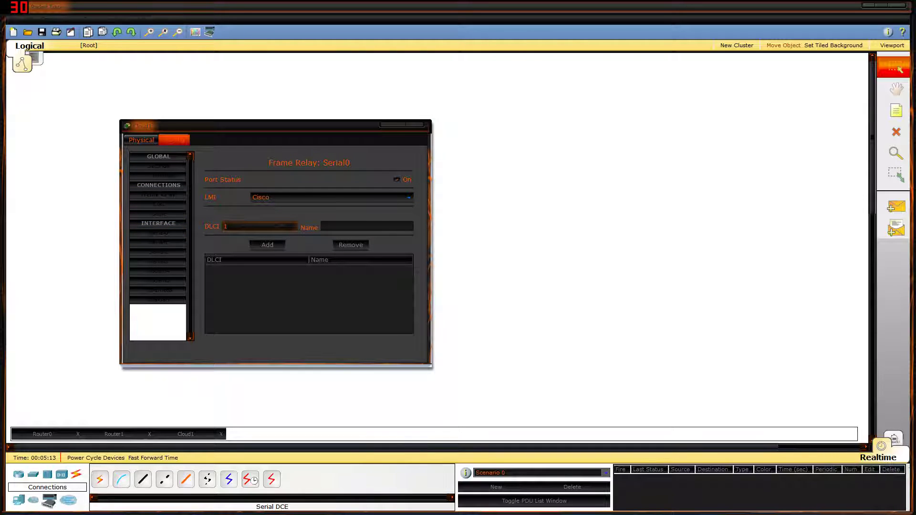
type("01")
key("Tab")
type("top")
left_click(267, 245)
In the cloud's Serial1 Frame Relay configuration, add DLCI 102 with the name bot.
left_click(158, 242)
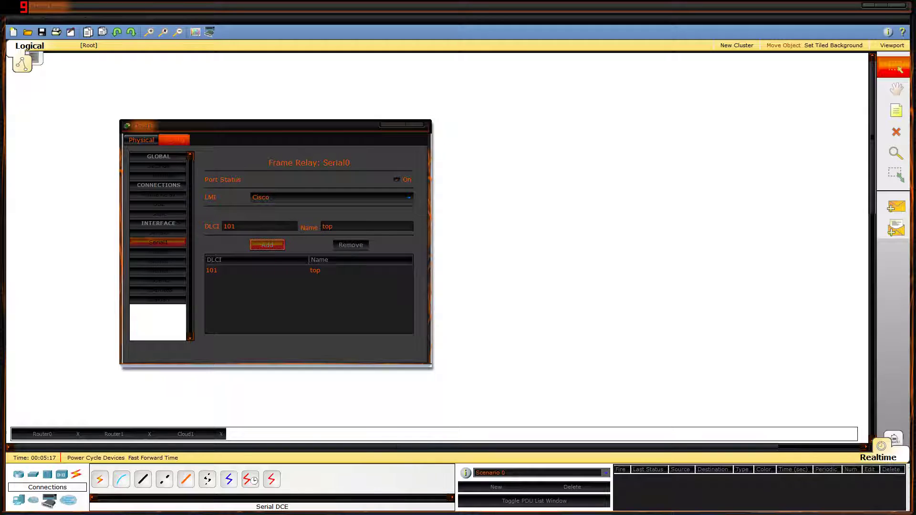
left_click(260, 226)
type("1")
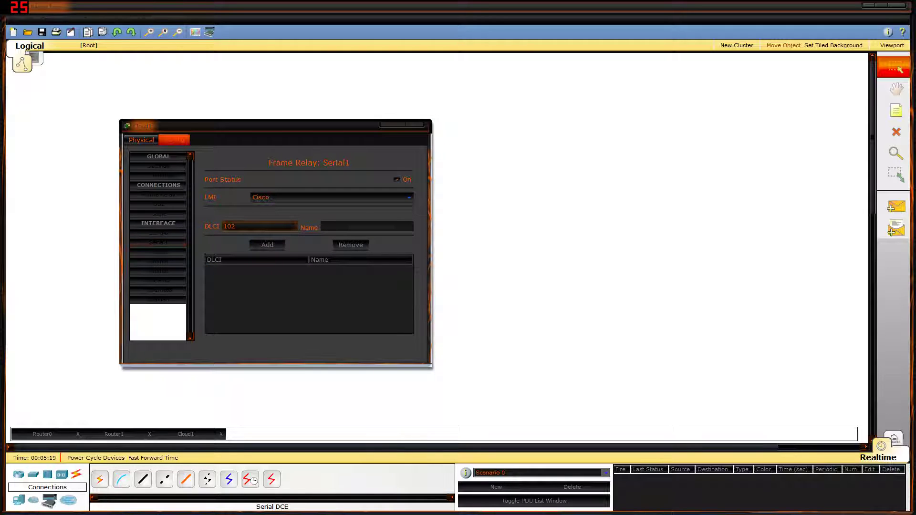
left_click(353, 226)
type("bot")
left_click(267, 245)
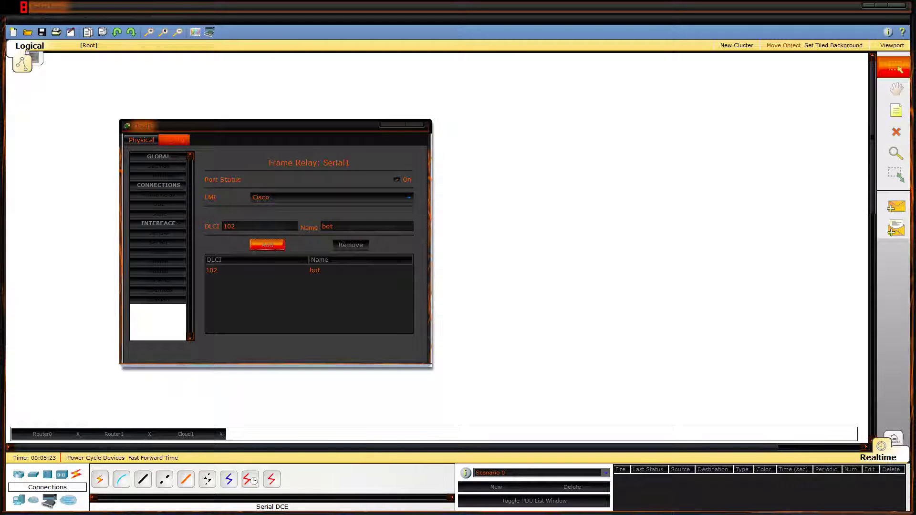
Add a Frame Relay connection in the cloud from Serial0 sublink top to Serial1 sublink bot, and close its configuration.
left_click(158, 195)
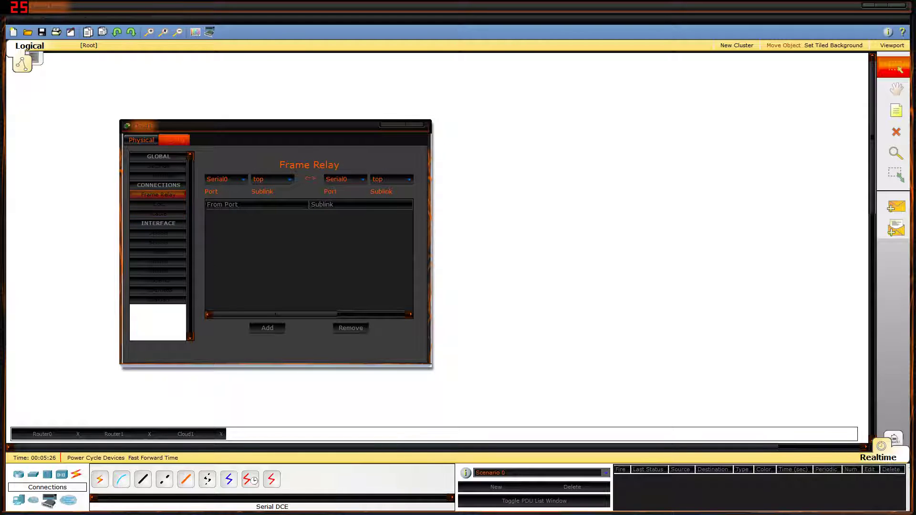
left_click(346, 179)
left_click(344, 196)
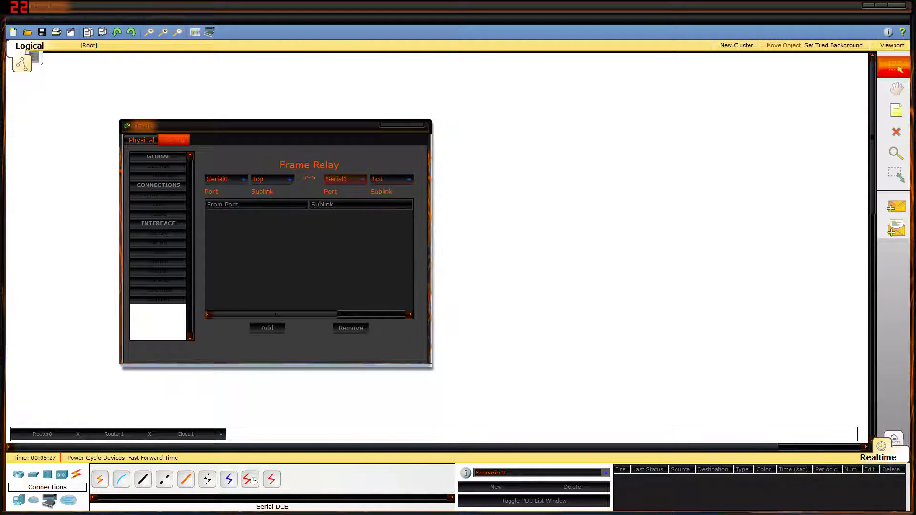
left_click(267, 327)
left_click_drag(431, 237, 512, 238)
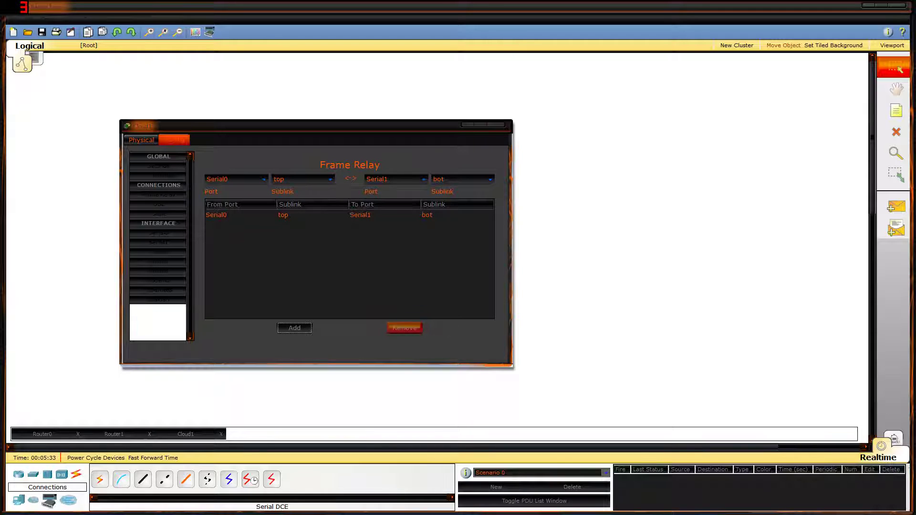
left_click(496, 125)
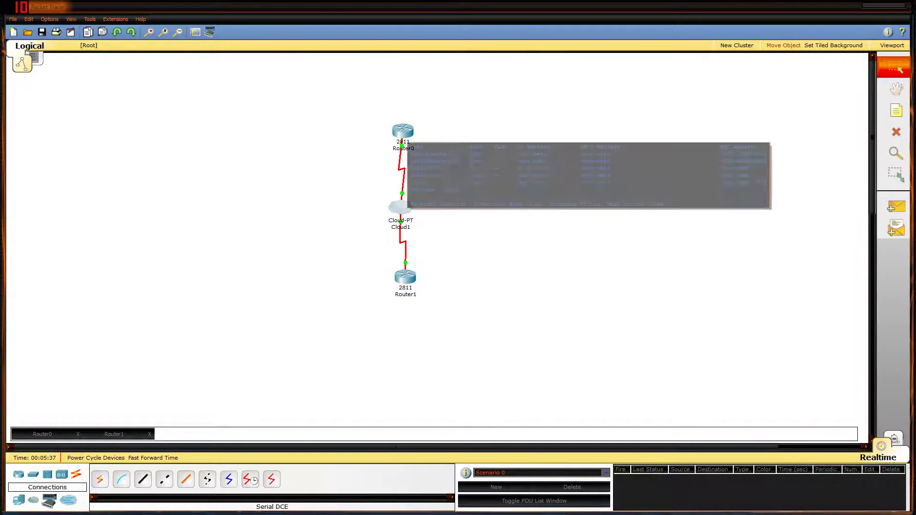
Send a simple PDU from Router0 to Router1 to test the Frame Relay link.
left_click(403, 133)
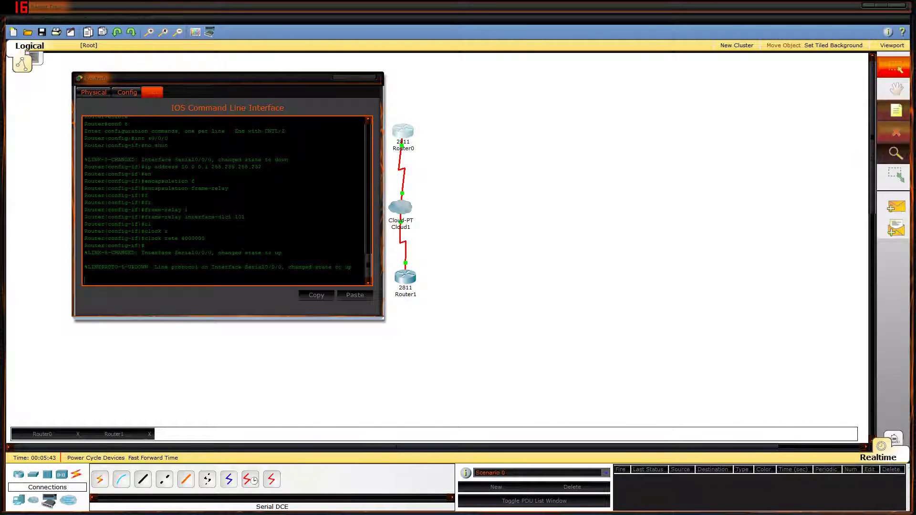
left_click(896, 206)
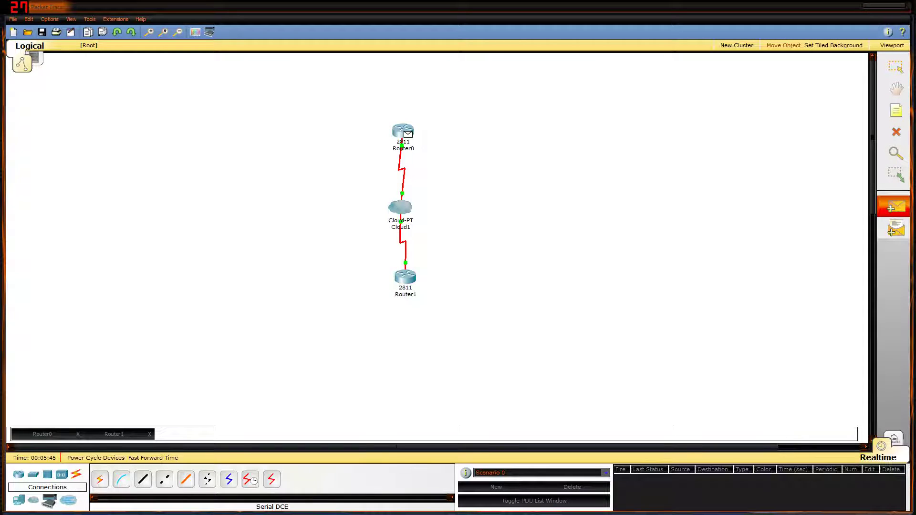
left_click(405, 276)
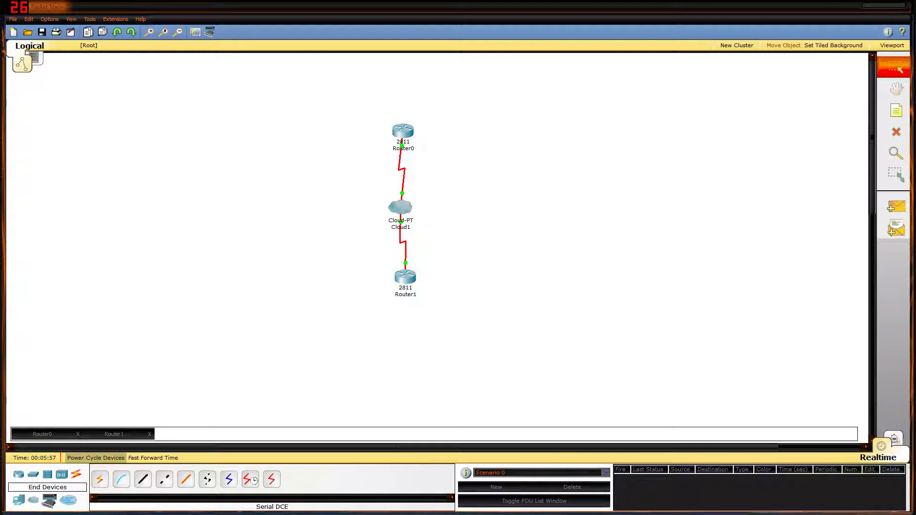
Place two 2960 switches in the workspace, one below Router1 and one above and left of Router0.
left_click(33, 475)
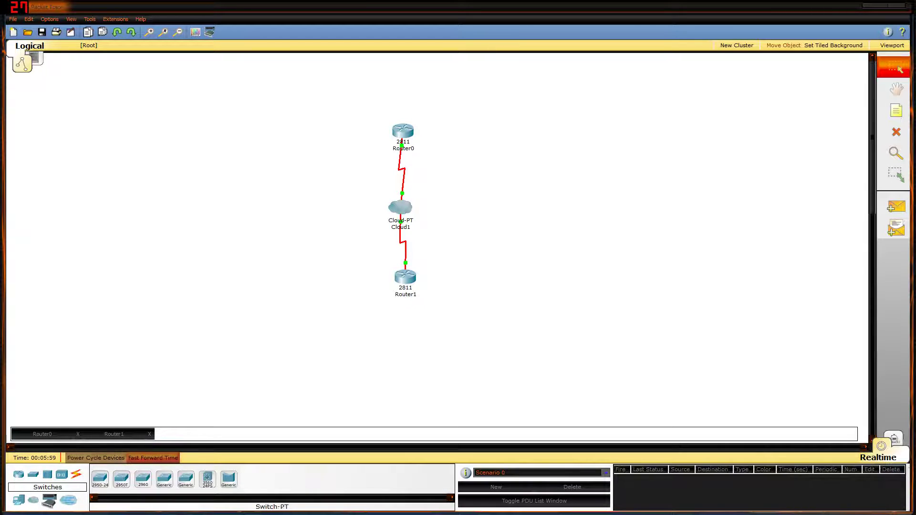
left_click_drag(143, 479, 388, 327)
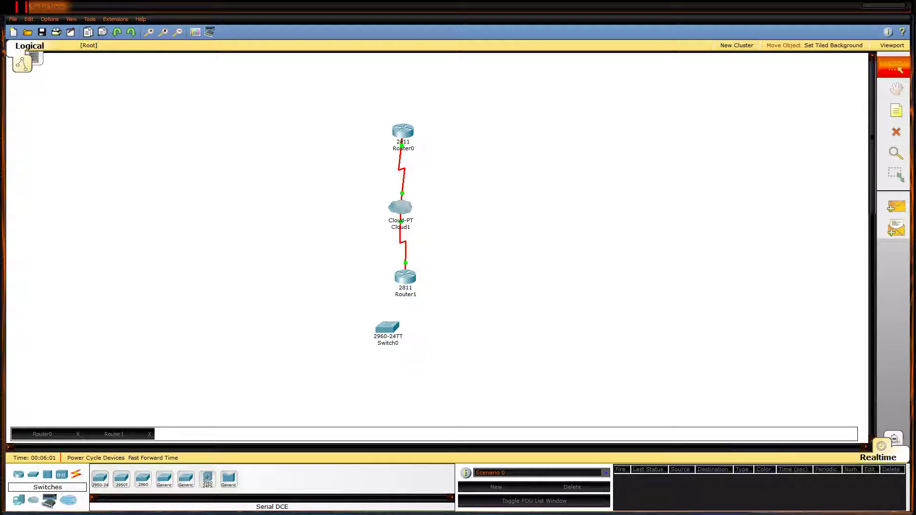
left_click(365, 105)
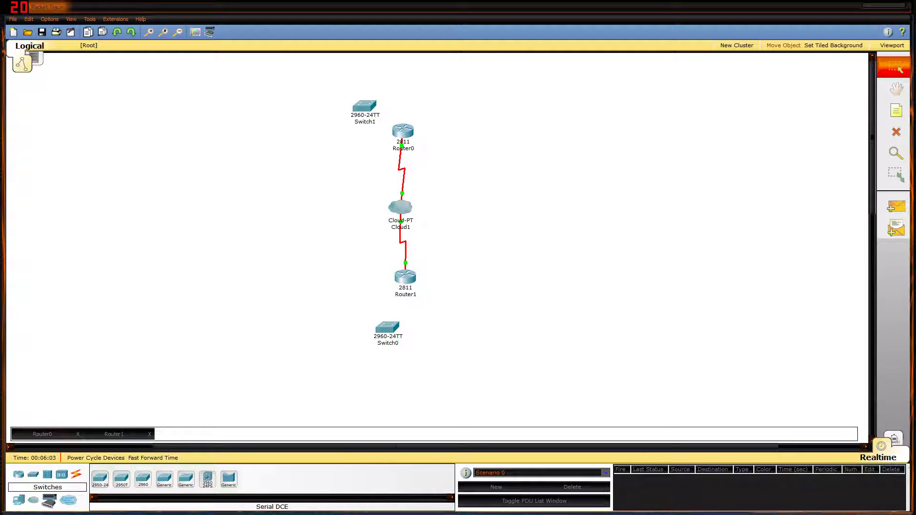
Connect Switch1 to Router0's FastEthernet0/0 with a Copper Straight-Through cable.
left_click(76, 474)
left_click(143, 479)
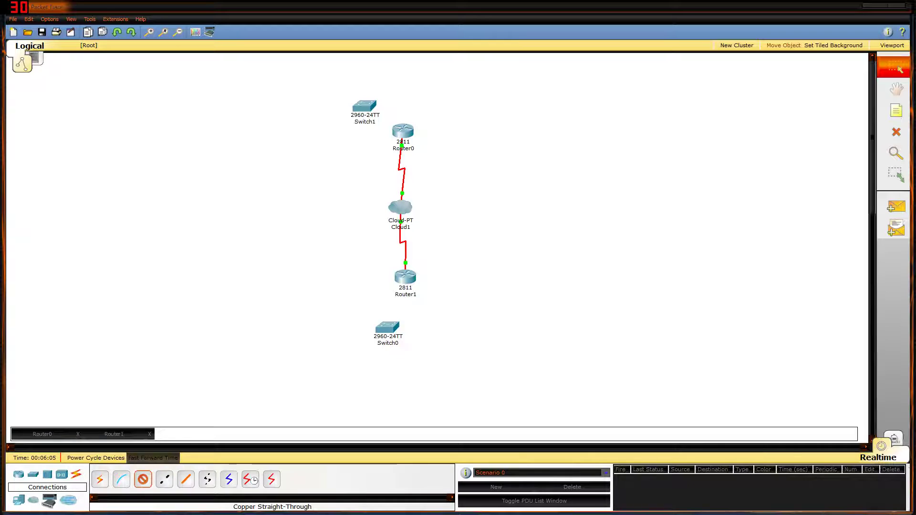
left_click(365, 106)
left_click(384, 117)
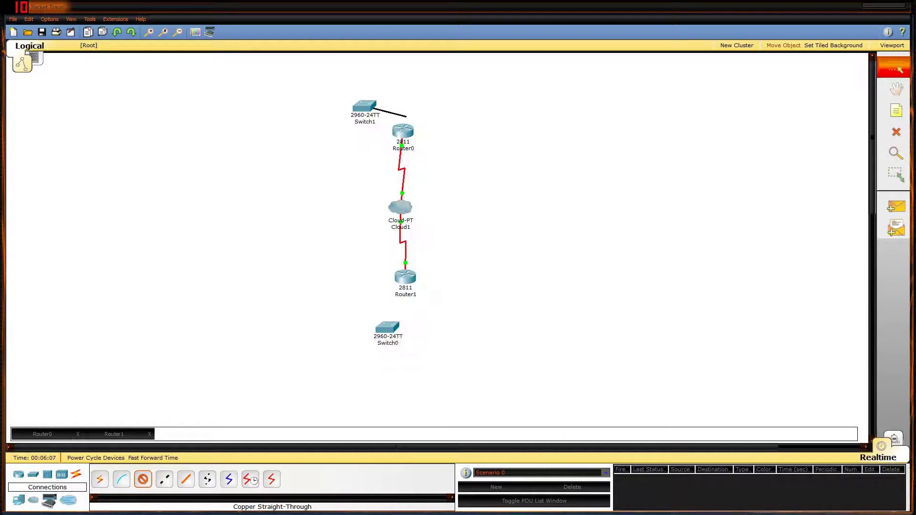
left_click(403, 139)
left_click(426, 140)
left_click(185, 479)
left_click(405, 277)
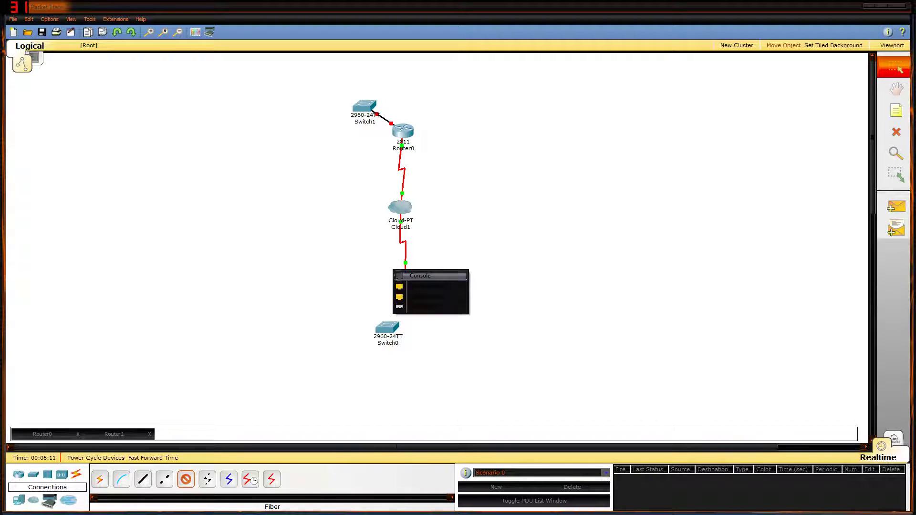
left_click(427, 286)
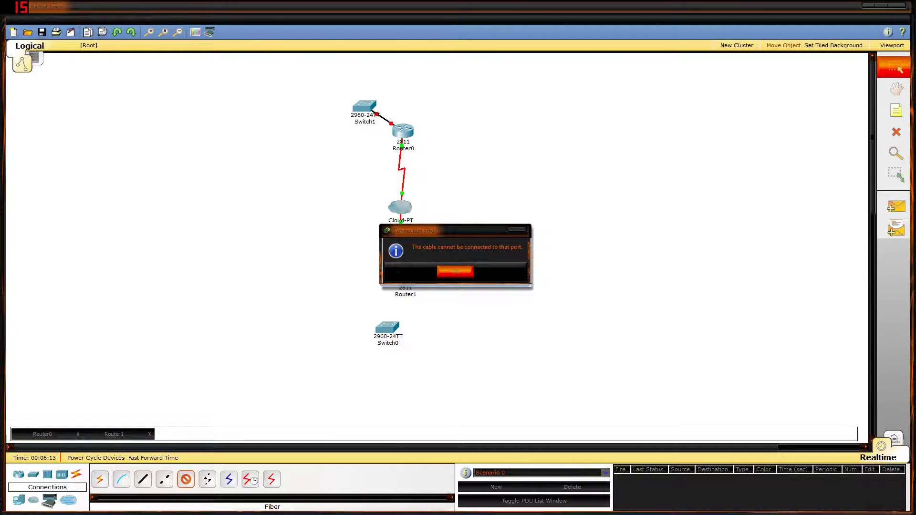
left_click(456, 272)
Connect Router1 to Switch0's FastEthernet0/1 with a Copper Straight-Through cable, and move Switch0 farther to the left.
left_click(143, 479)
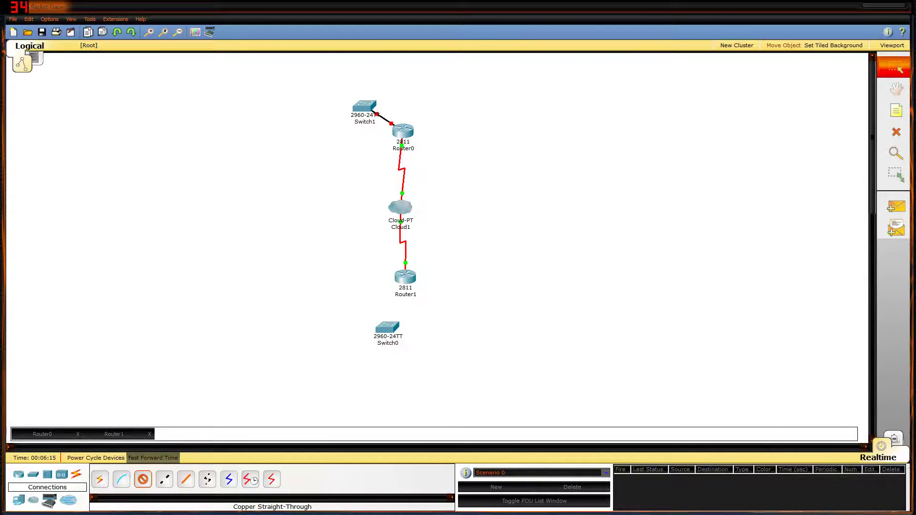
left_click(396, 272)
left_click(430, 287)
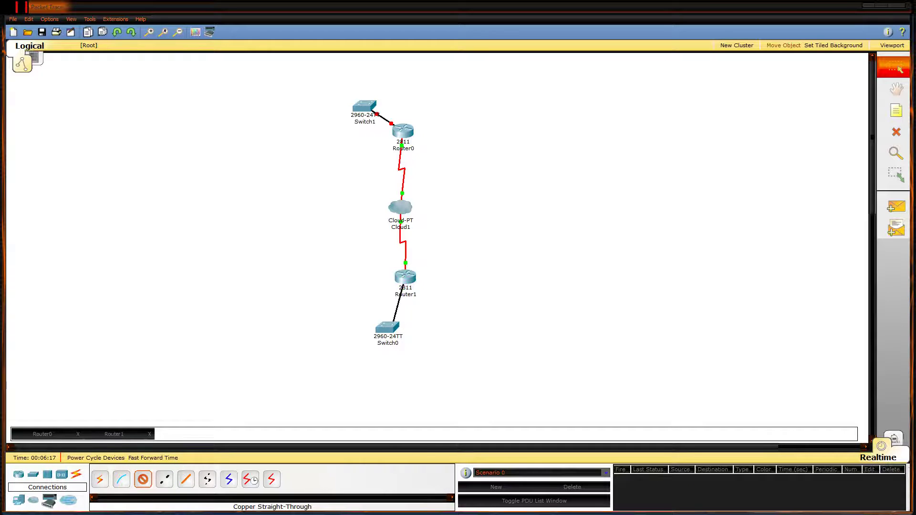
left_click(387, 328)
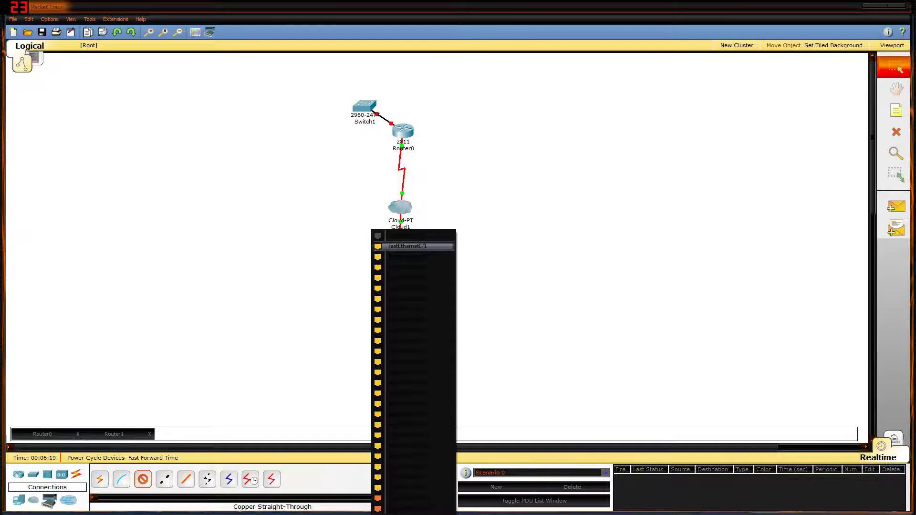
left_click(408, 246)
left_click_drag(387, 327, 353, 327)
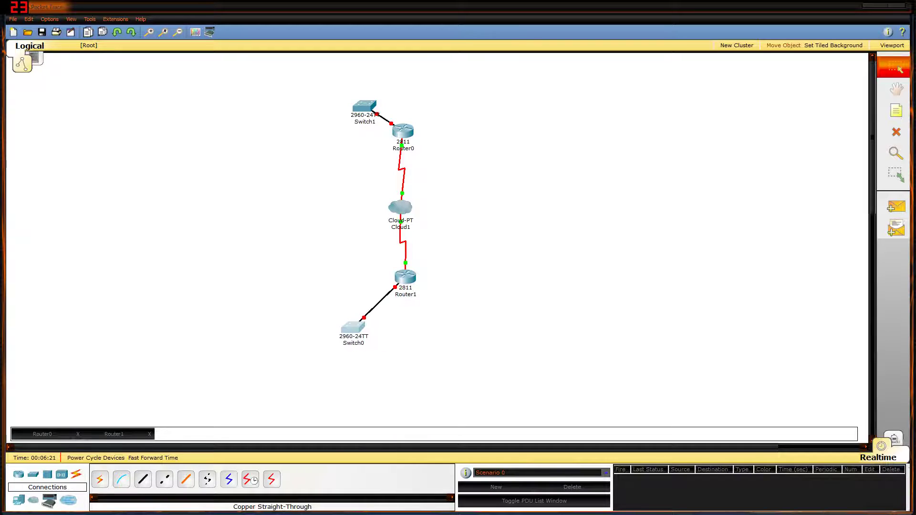
In Router0's command line, enable interface f0/0 and assign it the address 10.0.1.1 with mask 255.255.255.0.
left_click(403, 131)
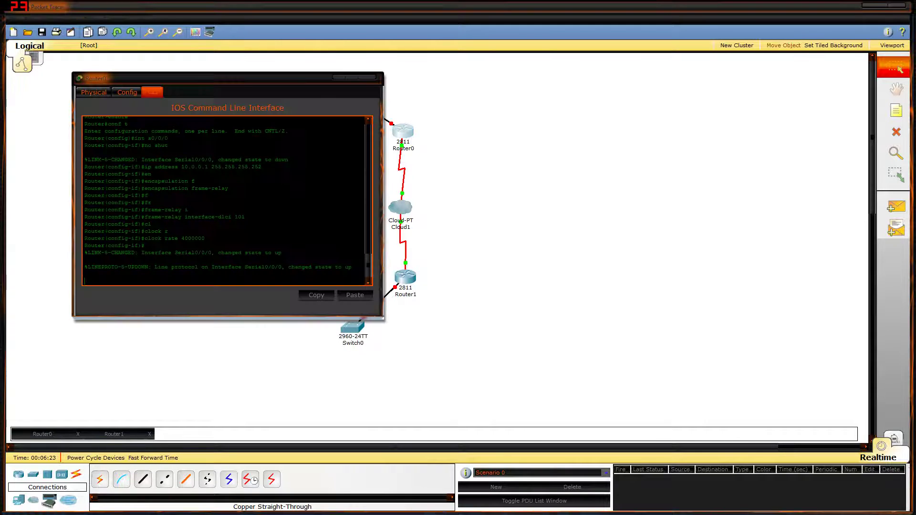
key("Return")
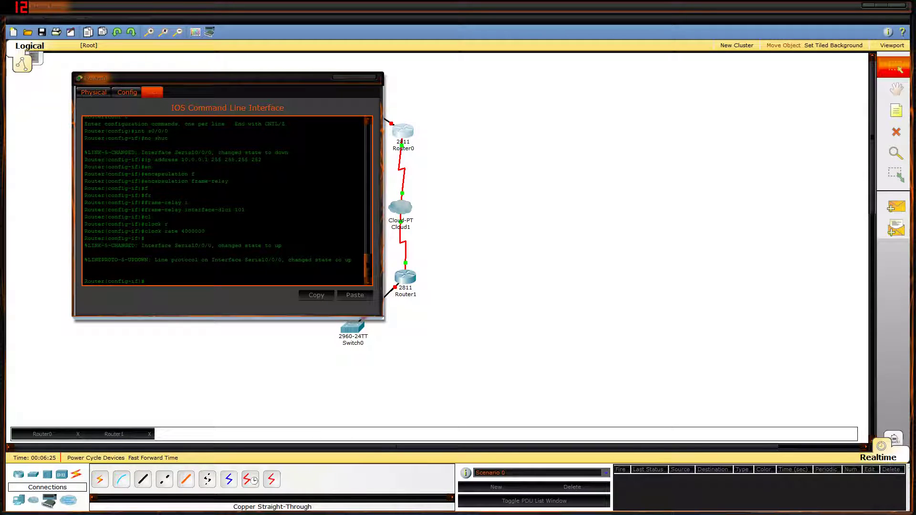
type("int s")
type("0/0")
key("Return")
type("no shut")
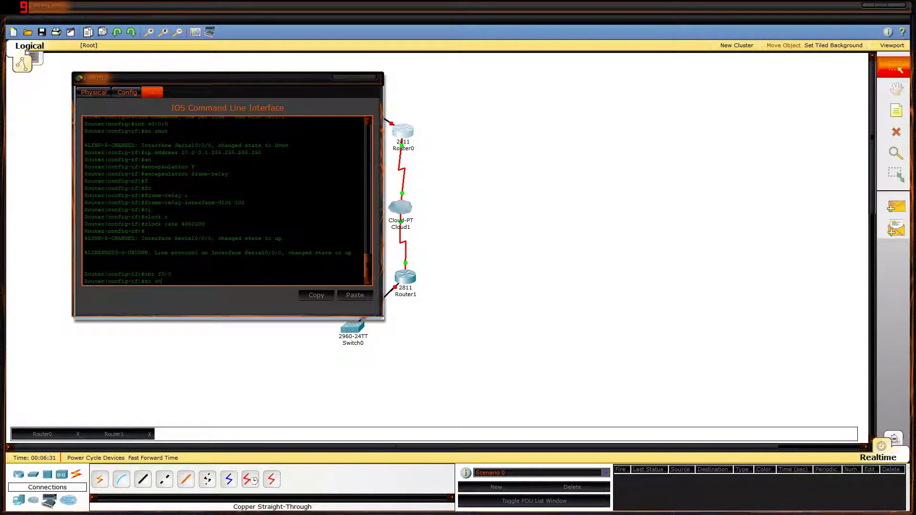
key("Return")
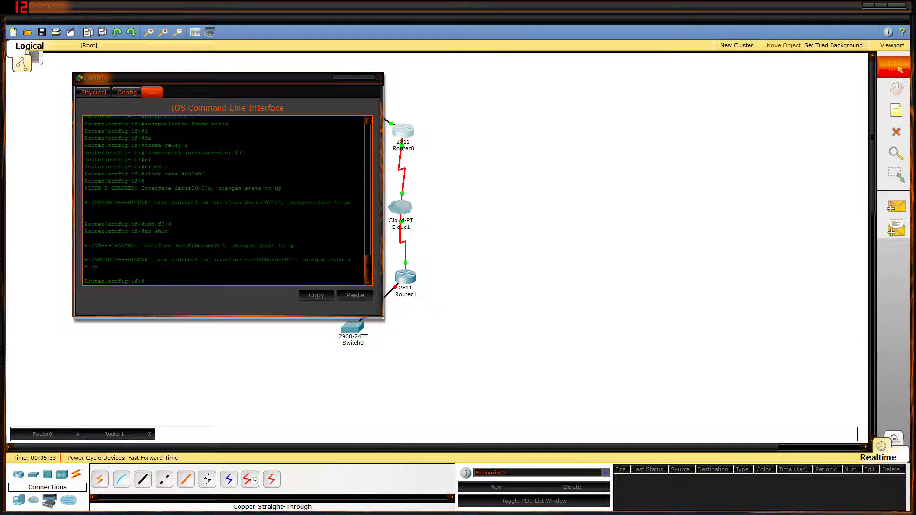
type("ip address 10.0.1.1 255.255.255.0")
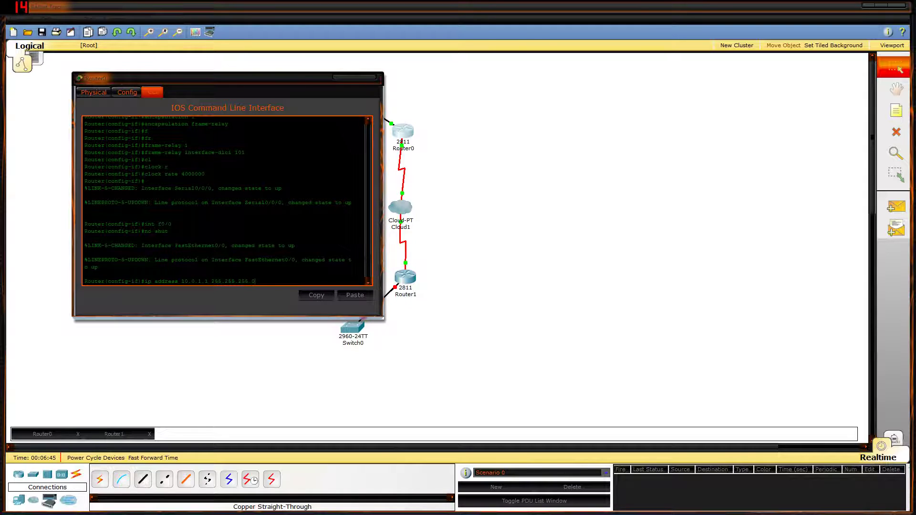
key("Return")
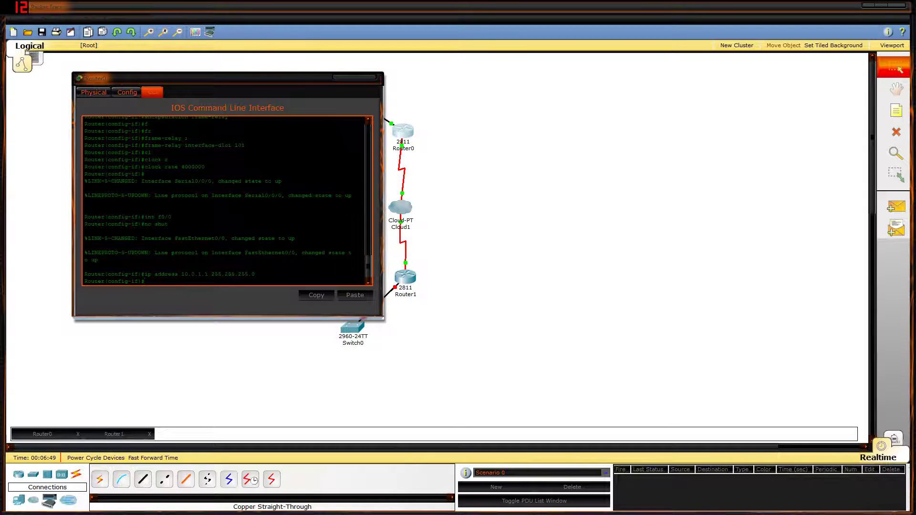
Place a note reading 10.0.0.1 beside Router0's serial link.
left_click(896, 110)
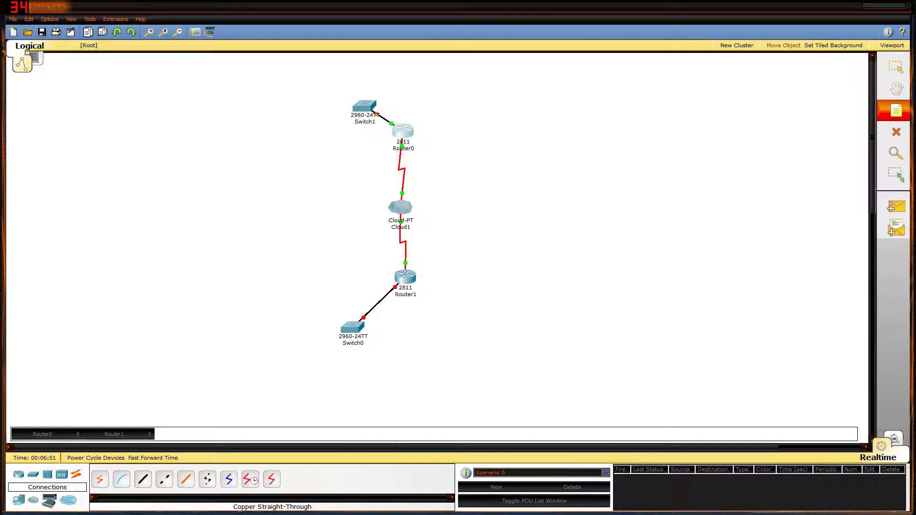
left_click(431, 144)
type("10.0")
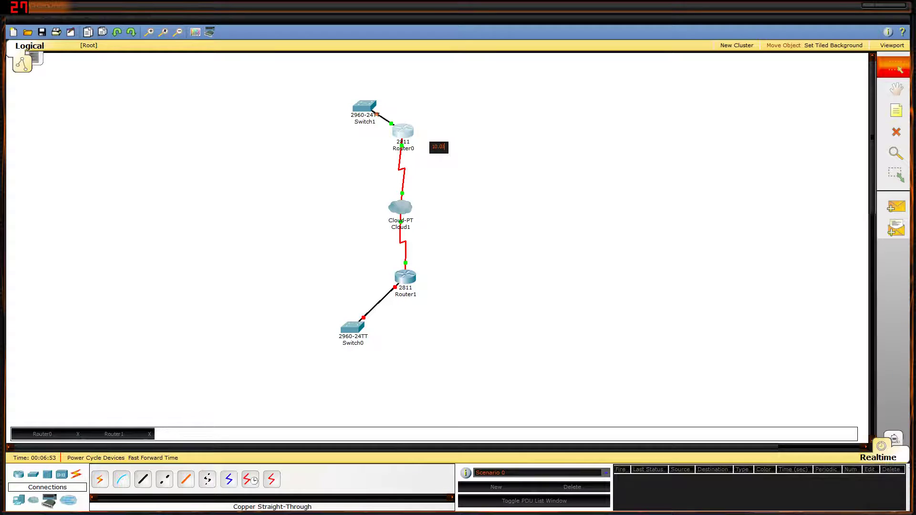
type(".0.1")
key("Escape")
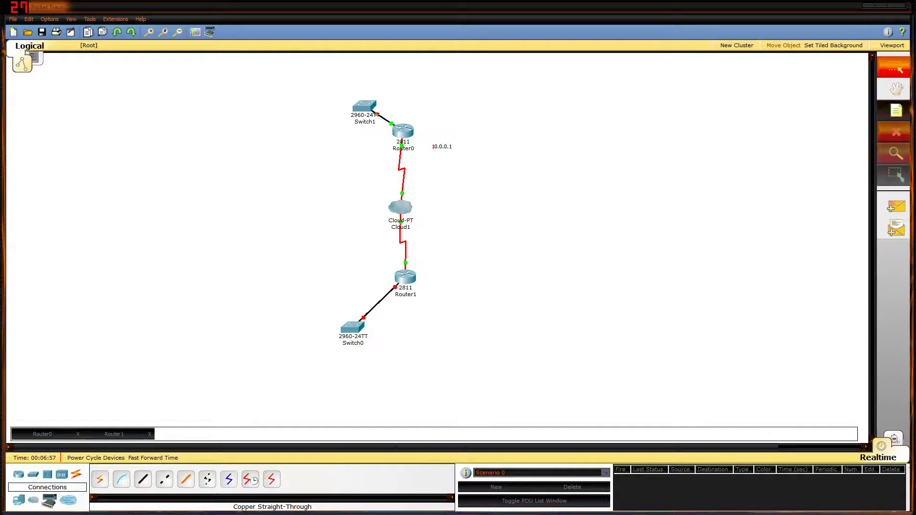
Place a note reading 10.0.0.2 beside Router1's serial link.
left_click(896, 110)
left_click(432, 260)
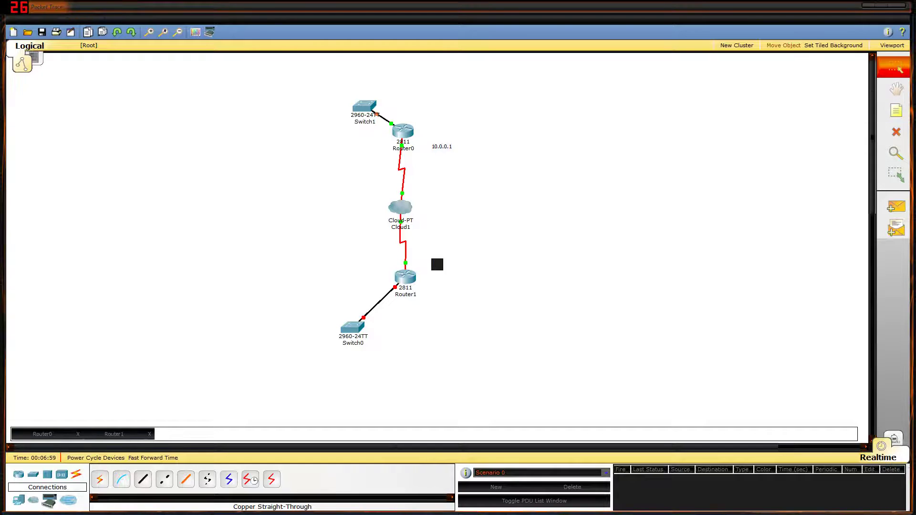
type("10.0.0.2")
key("Escape")
Place a note reading 10.0.1.1 just above and to the right of Router0.
key("n")
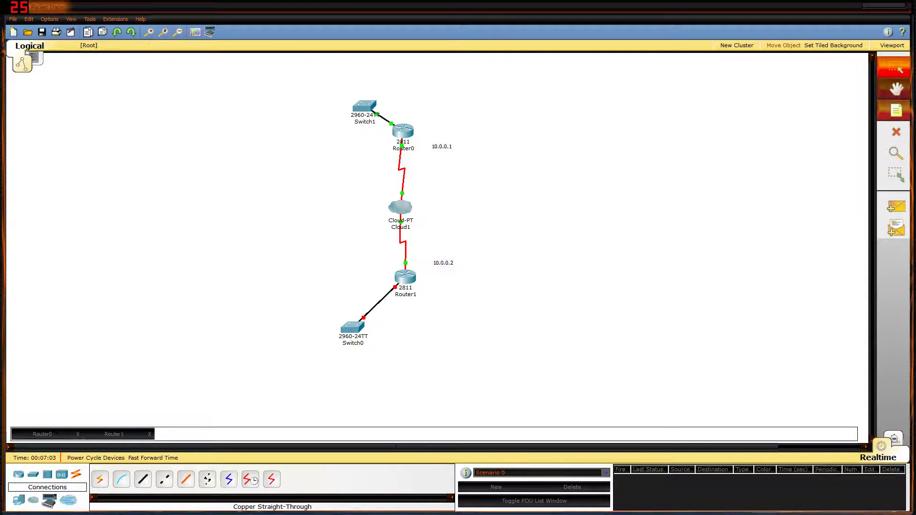
left_click(425, 114)
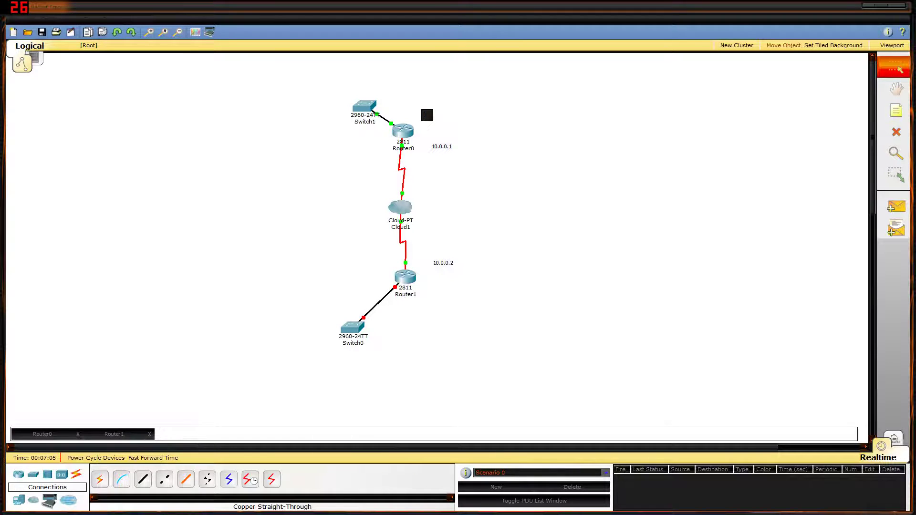
type("10.0.1.1")
key("Escape")
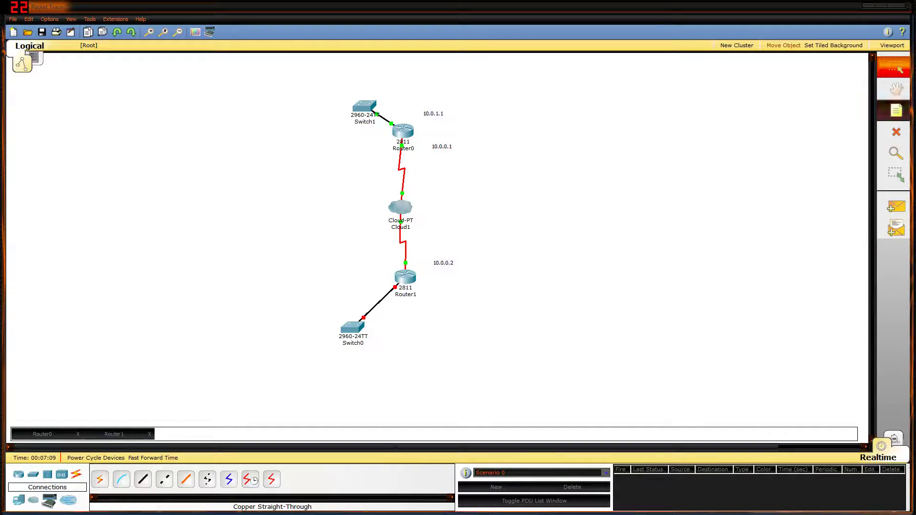
Place a note reading 10.0.2.1 just below and to the right of Router1.
key("n")
left_click(429, 308)
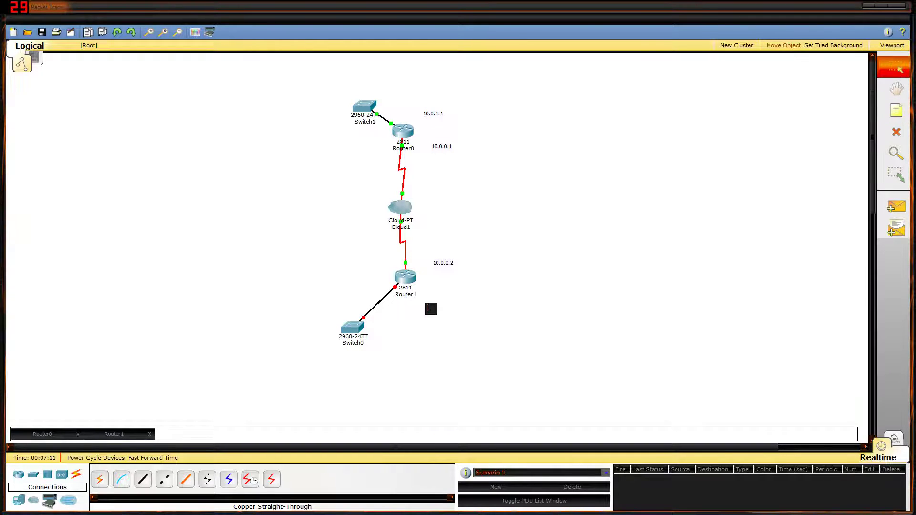
type("10.0.2.1")
key("Escape")
In Router1's command line, assign interface f0/0 the address 10.0.2.1 with mask 255.255.255.0.
left_click(405, 277)
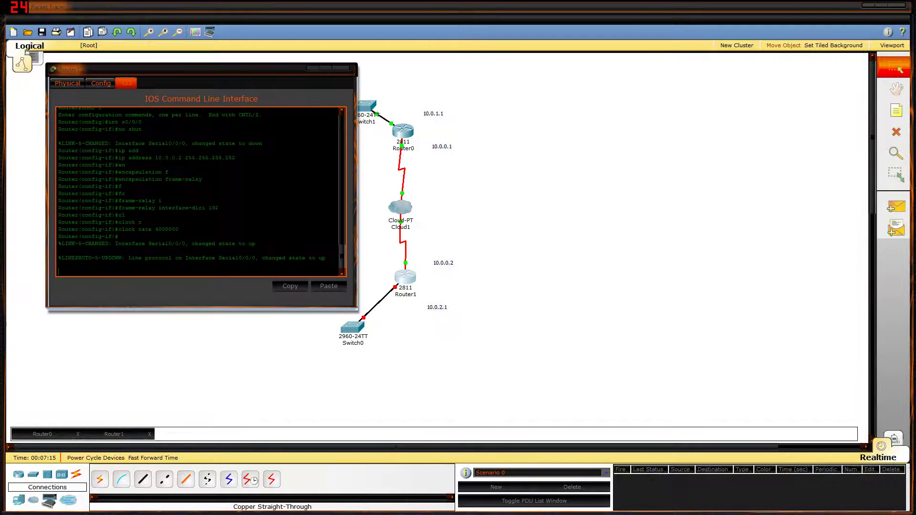
key("Return")
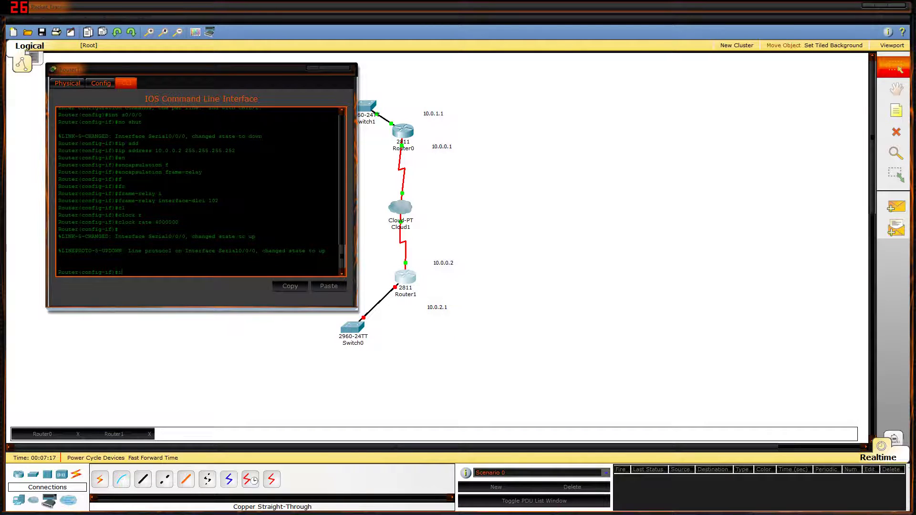
type("nty")
type(" f0/")
type("0")
key("Return")
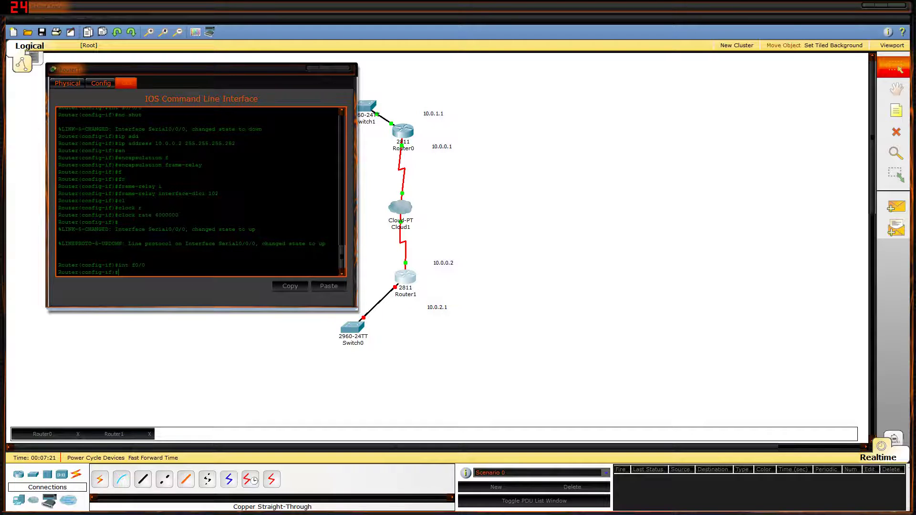
type("d")
key("Tab")
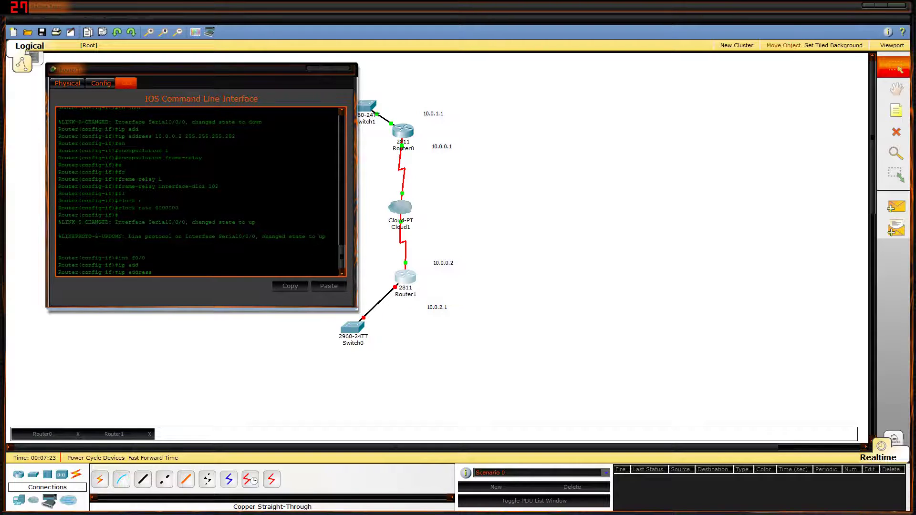
type("10.0.2.1 255.255.255.0")
key("Return")
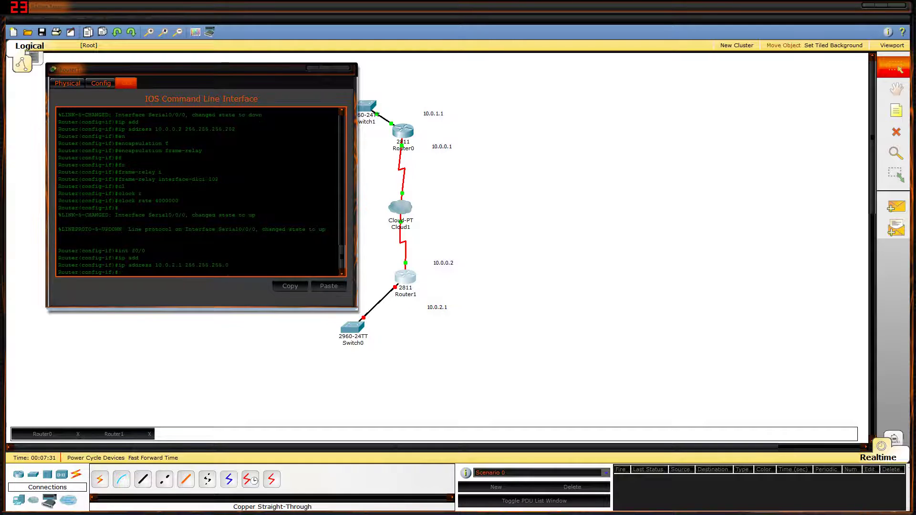
Enable Router1's f0/0 interface with no shut and return to the topology.
type("no shut")
key("Return")
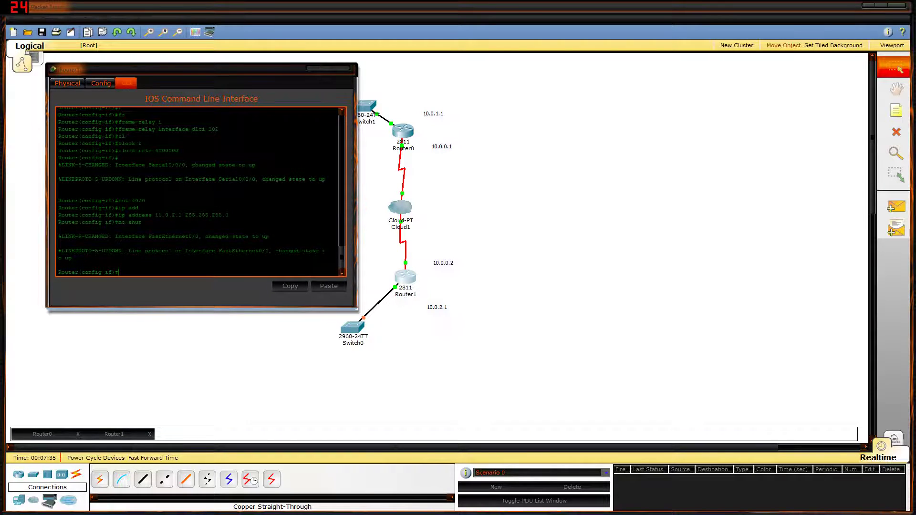
left_click(482, 296)
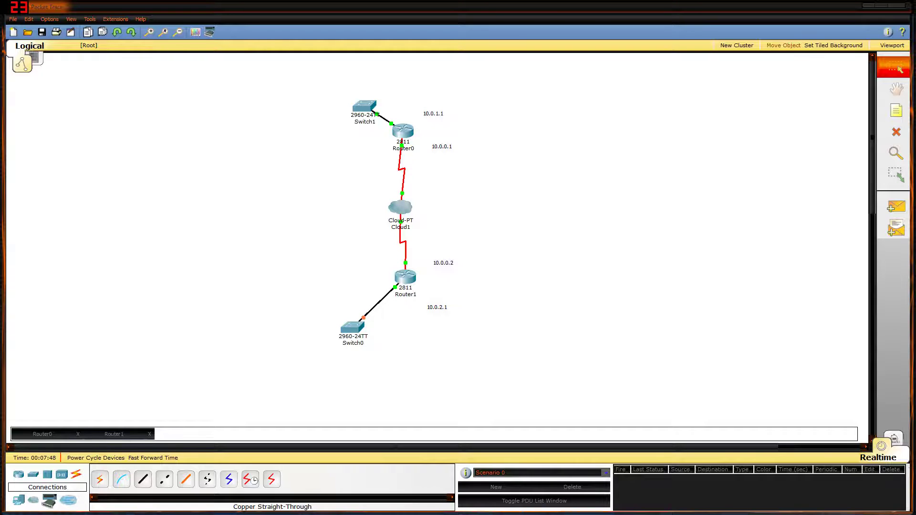
Append the prefix length /24 to the 10.0.2.1 note below Router1.
left_click(437, 307)
key("Escape")
left_click(446, 308)
key("Right")
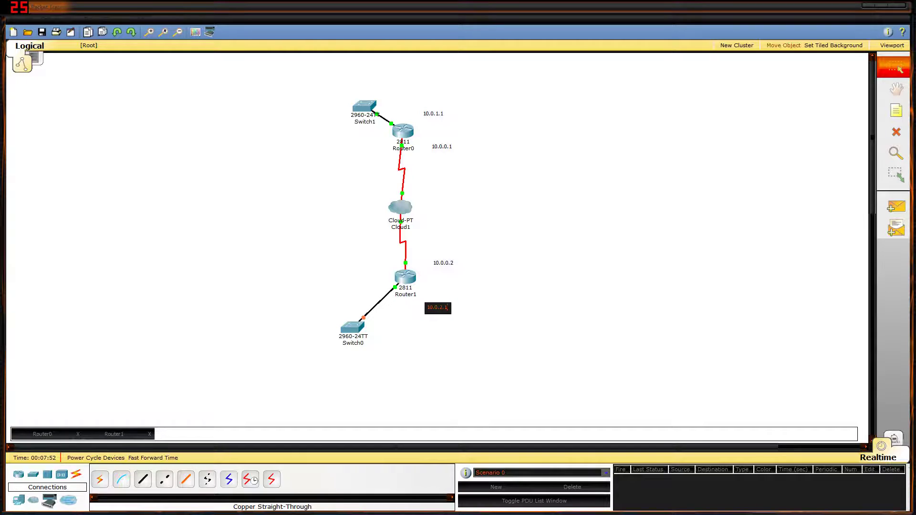
type("/24")
key("Escape")
Append / 32 to the 10.0.0.2 note beside Router1's serial link.
left_click(451, 264)
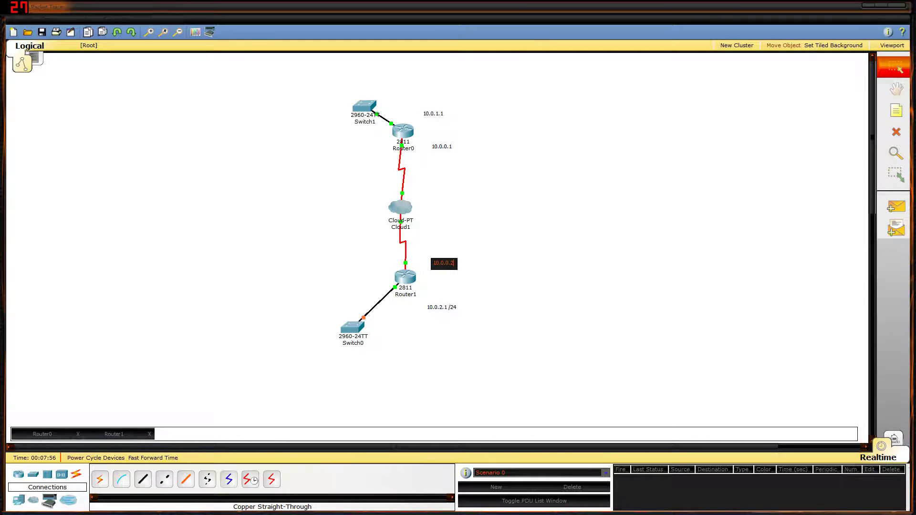
type("/ 32")
key("Escape")
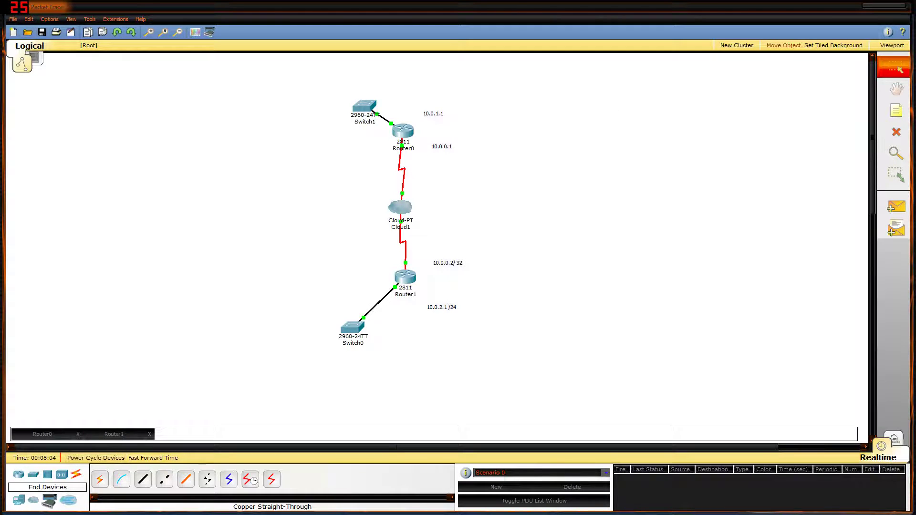
Add two generic PCs, one to the left of Switch0 and one to the left of Switch1.
left_click(19, 500)
left_click_drag(100, 479, 295, 330)
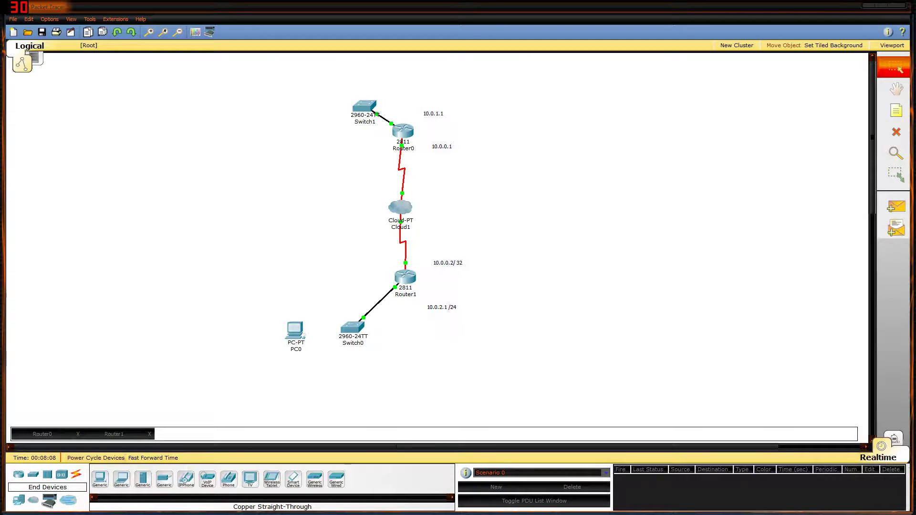
left_click_drag(100, 479, 311, 109)
Connect Switch1's FastEthernet0/2 port to PC1 with a copper straight-through cable.
left_click(75, 475)
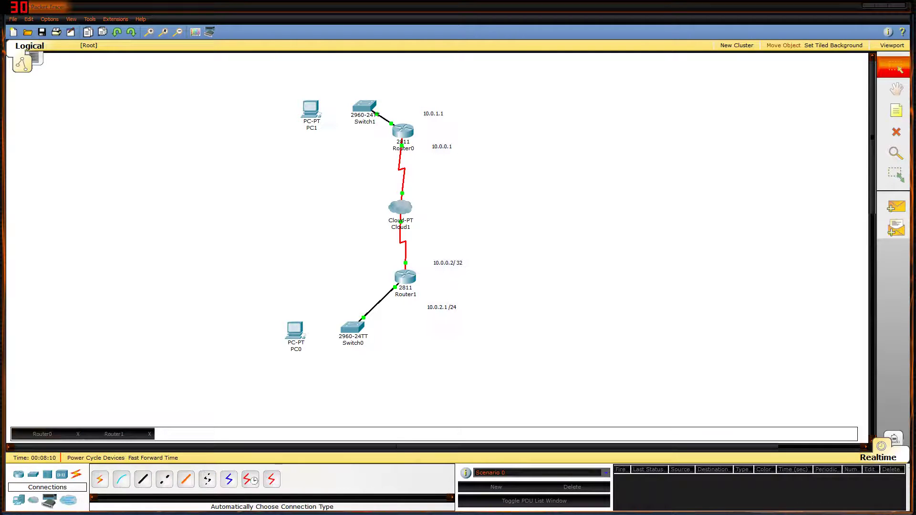
left_click(142, 478)
left_click(356, 105)
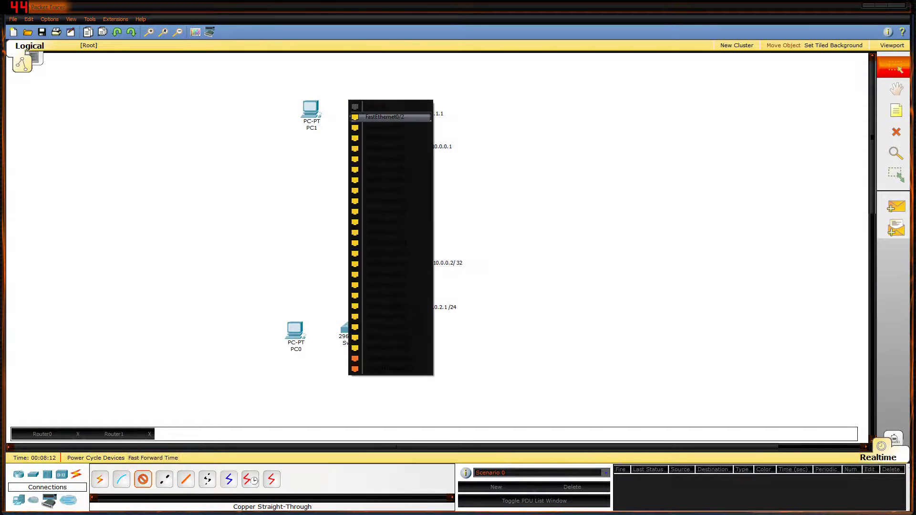
left_click(382, 116)
left_click(311, 108)
left_click(334, 114)
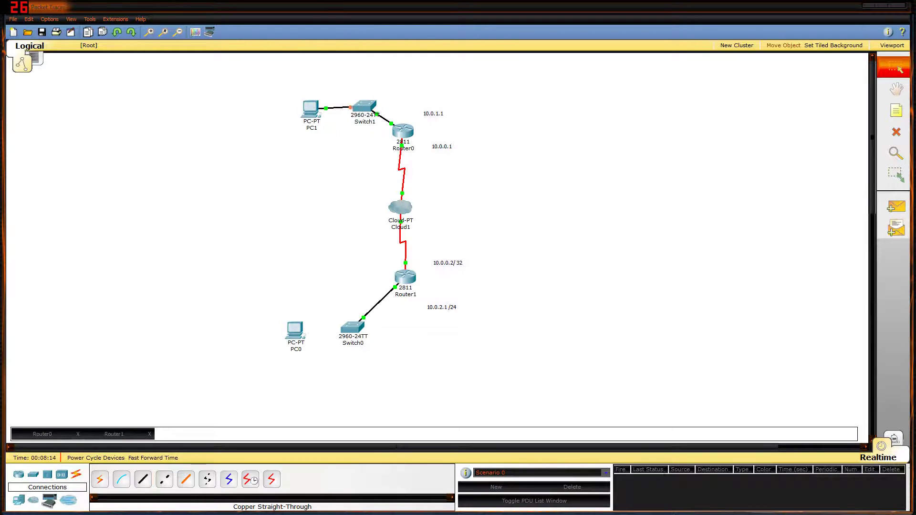
Connect Switch0 to PC0 with a copper straight-through cable.
left_click(143, 478)
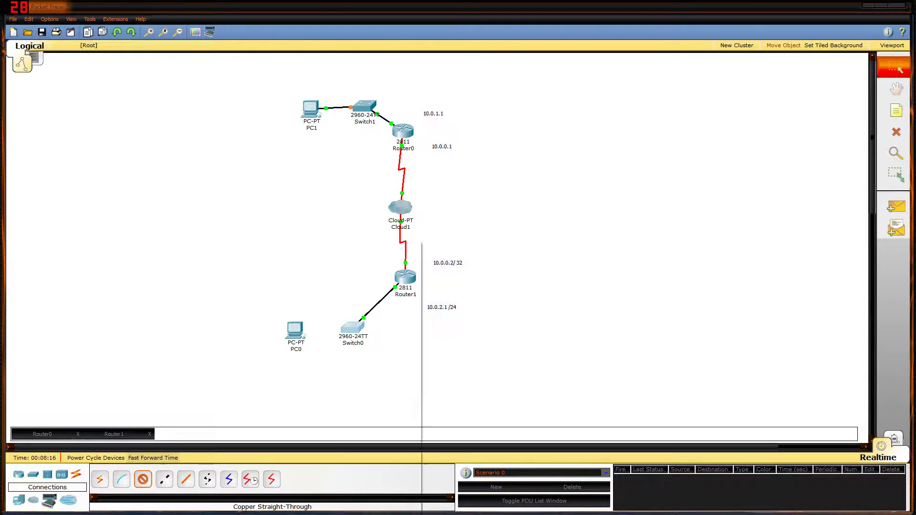
left_click(352, 326)
left_click(372, 256)
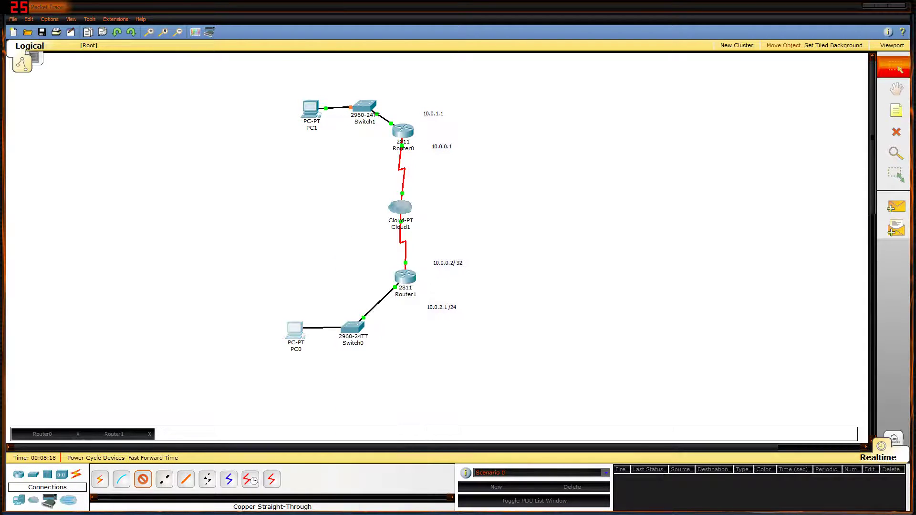
left_click(295, 330)
left_click(318, 334)
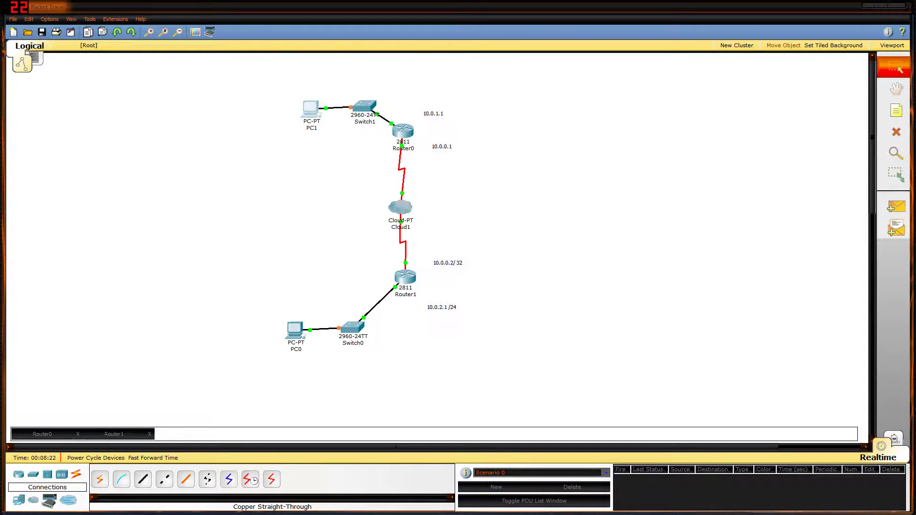
Set PC1's default gateway to 10.0.1.1 in its global settings.
left_click(311, 109)
left_click(103, 69)
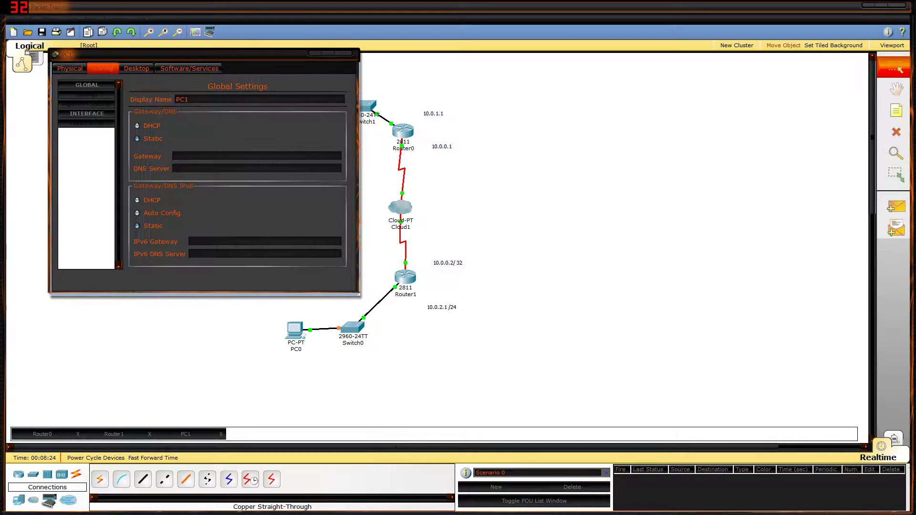
left_click(217, 156)
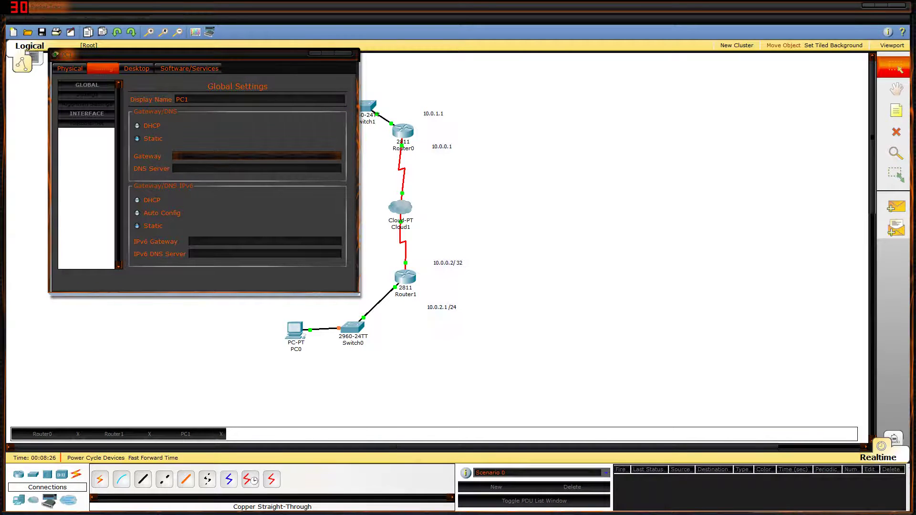
type("10.0.1.1")
key("Return")
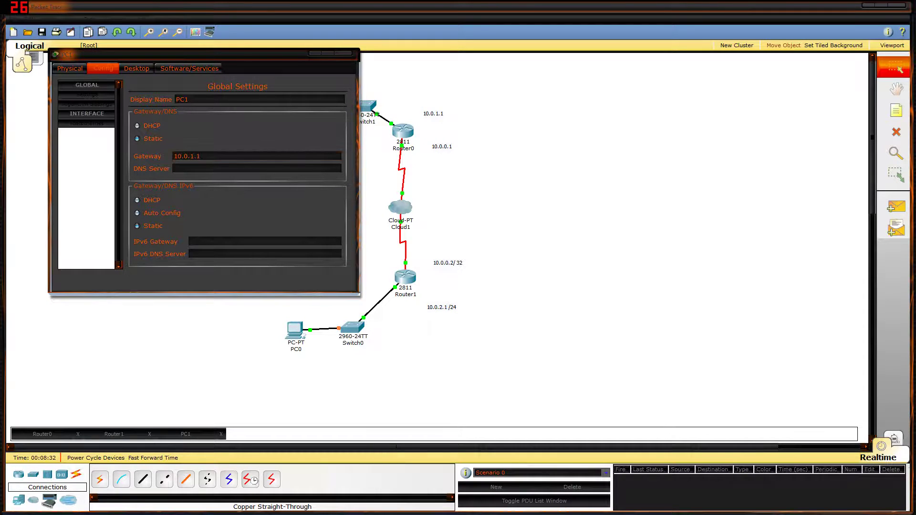
Give PC1's FastEthernet interface the static address 10.0.1.2 with subnet mask 255.255.255.0 and leave its settings.
left_click(86, 123)
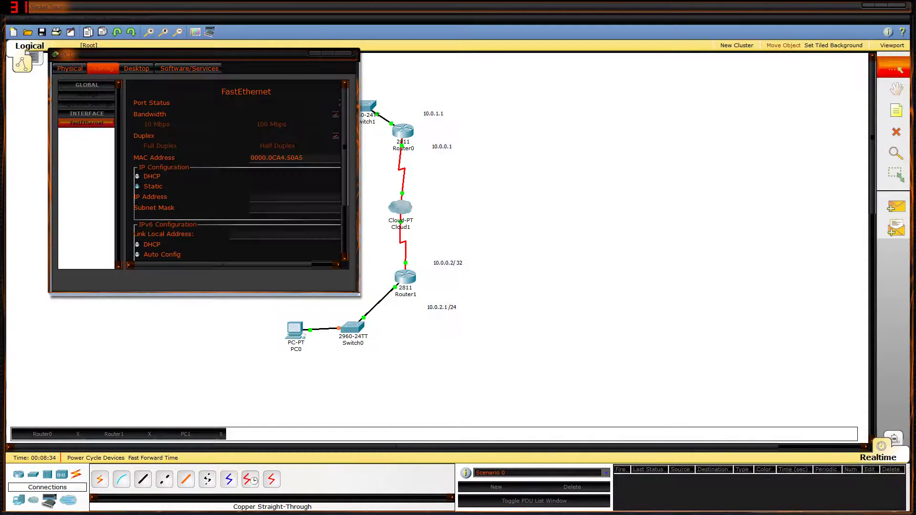
left_click(294, 197)
type("1")
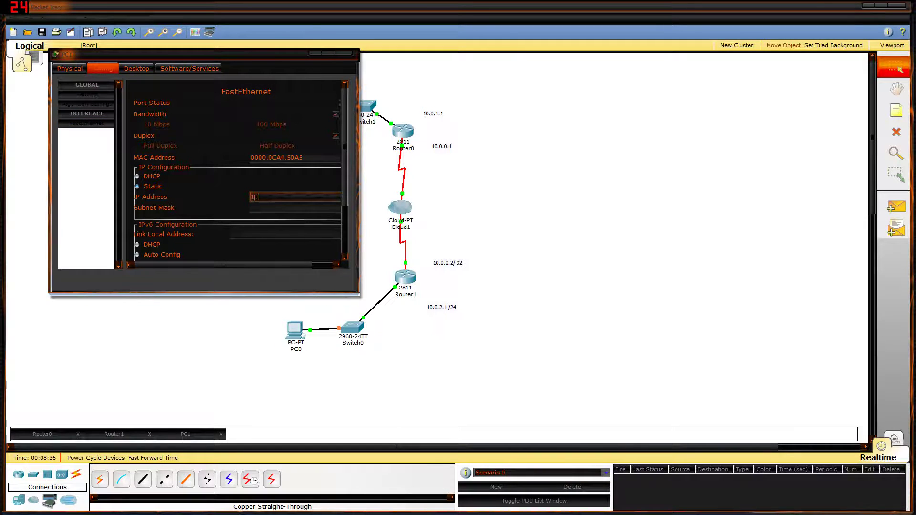
type("0.0.1.2")
key("Tab")
type("255.255.255.0")
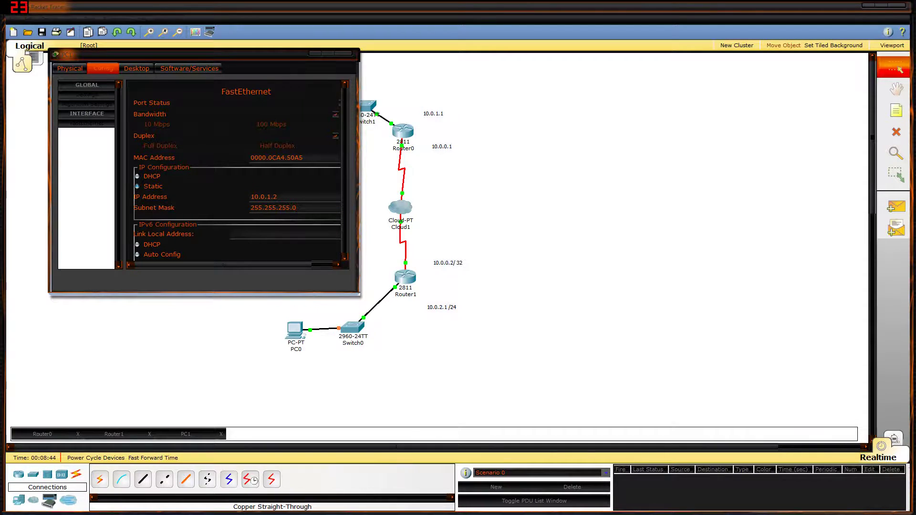
left_click(344, 53)
Set PC0's default gateway to 10.0.2.1 in its global settings.
left_click(295, 330)
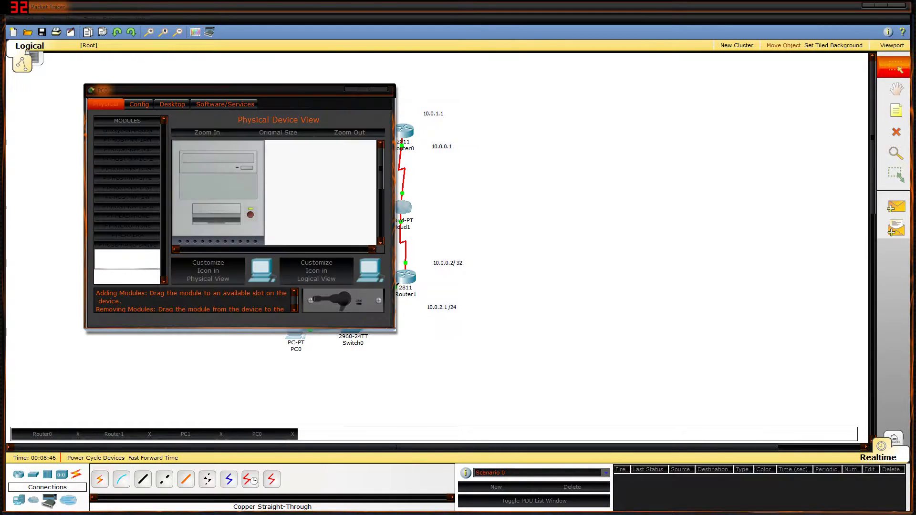
left_click(140, 105)
left_click(267, 191)
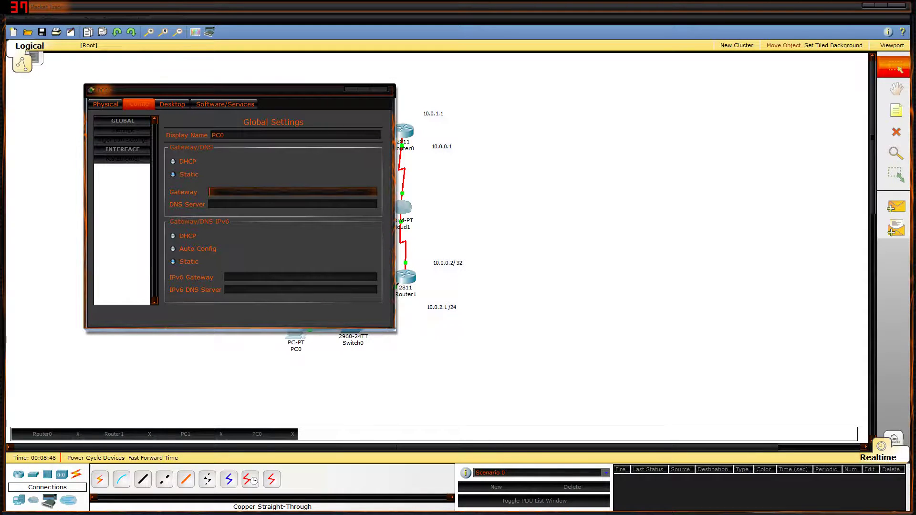
type("10.0.2.")
type("2")
type("1")
Give PC0's FastEthernet interface the static address 10.0.2.2 with subnet mask 255.255.255.0 and close its settings.
left_click(123, 159)
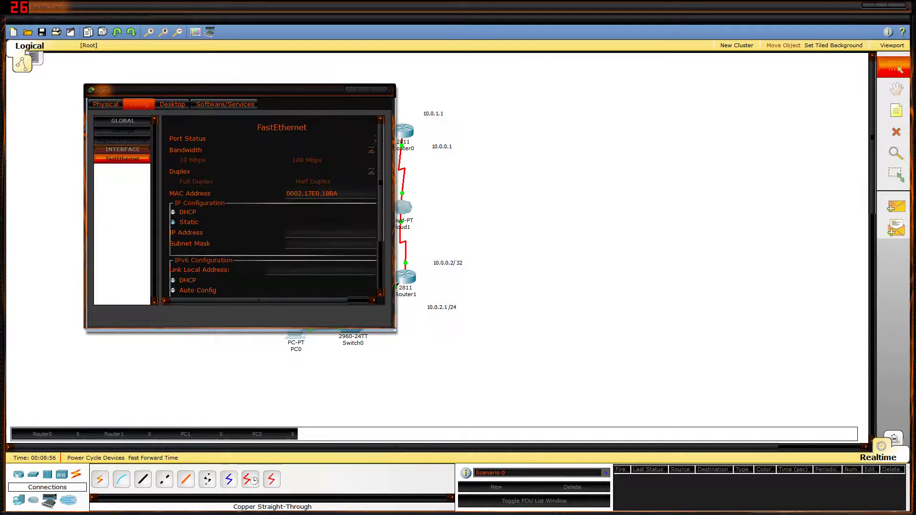
left_click(330, 233)
type("10.0.2.2")
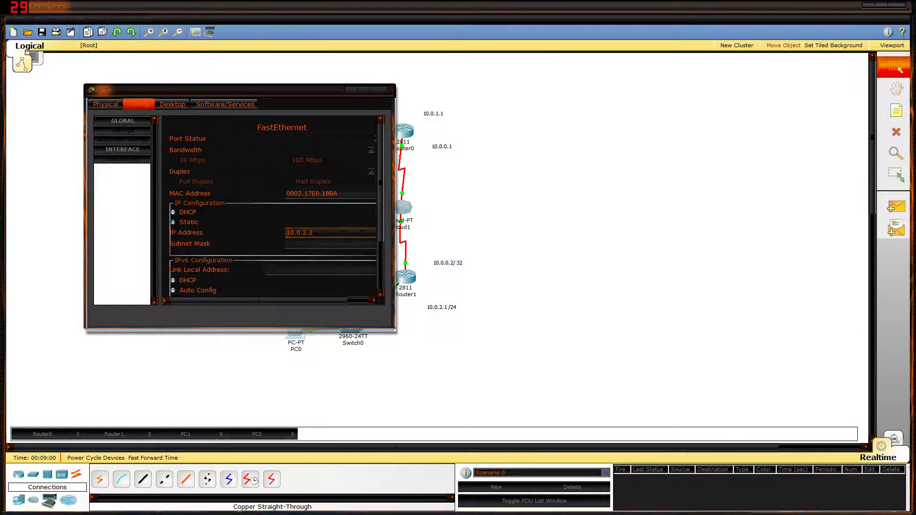
key("Tab")
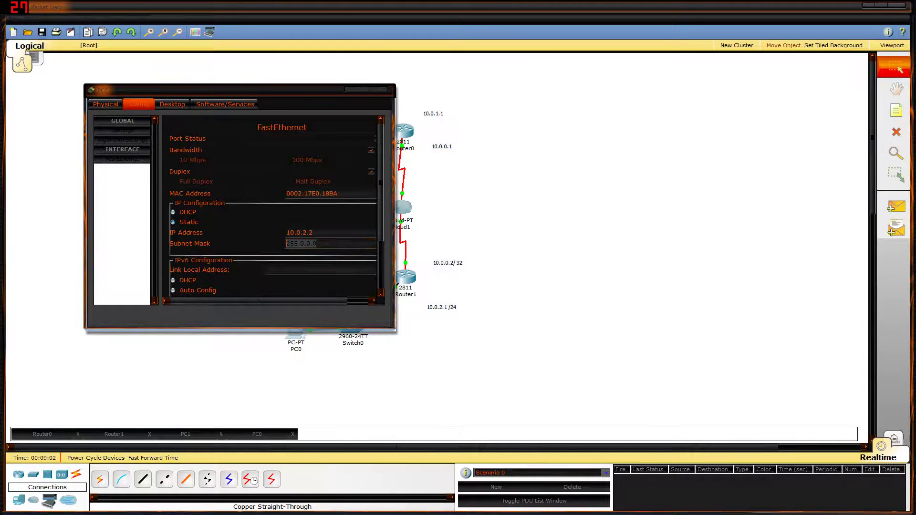
type("255.255.255.0")
key("Escape")
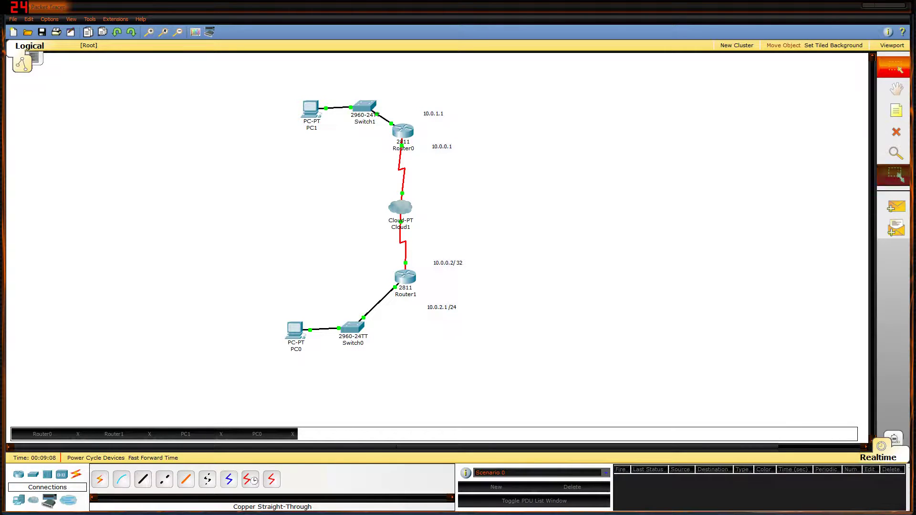
Test both LANs by sending simple PDUs from PC0 to Router1 and from PC1 to Router0.
left_click(896, 206)
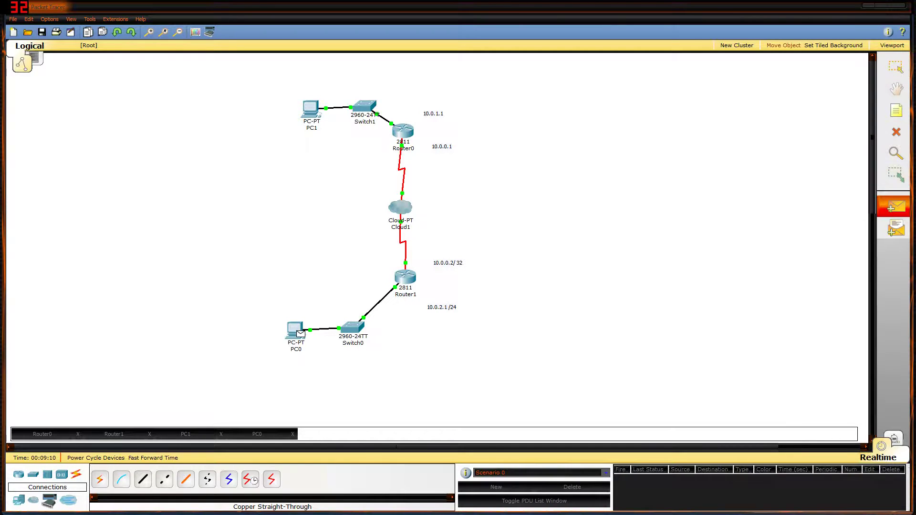
left_click(300, 333)
left_click(405, 276)
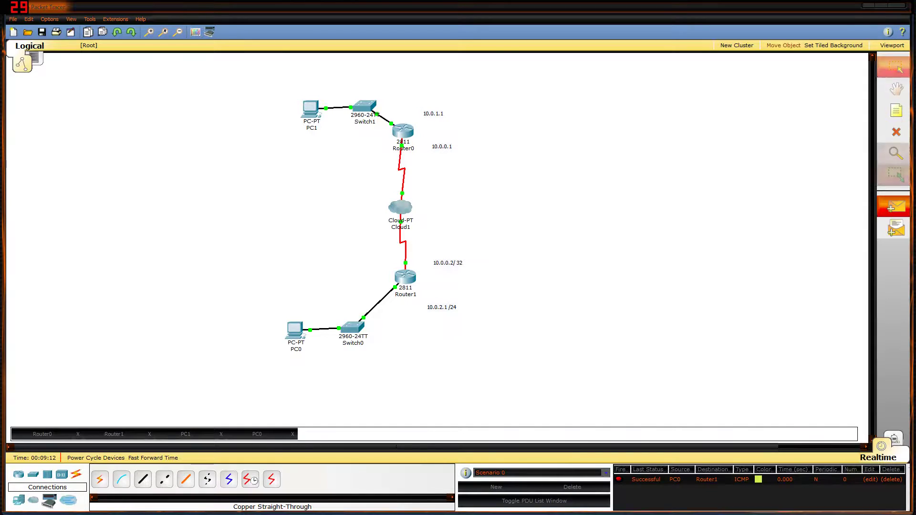
left_click(311, 109)
left_click(403, 131)
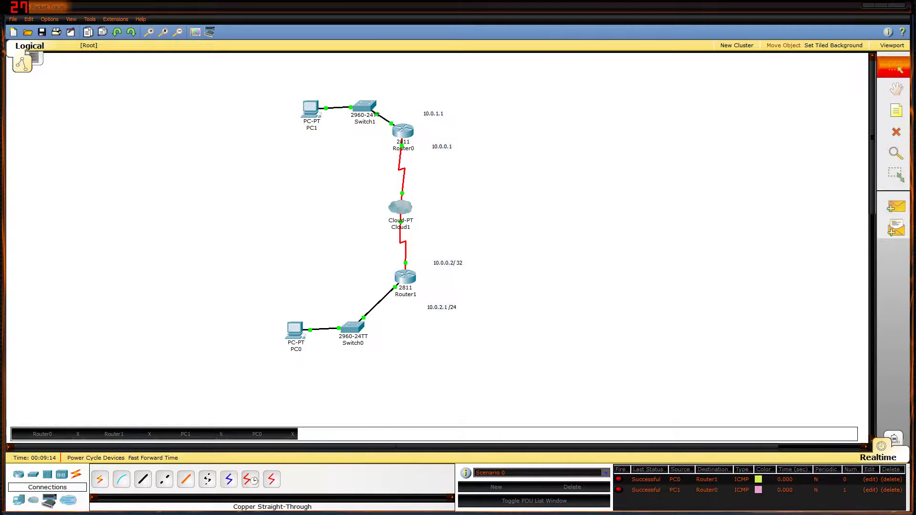
Delete both finished test PDUs and test the path between the LANs with a simple PDU from PC0 to PC1.
double_click(891, 479)
double_click(892, 479)
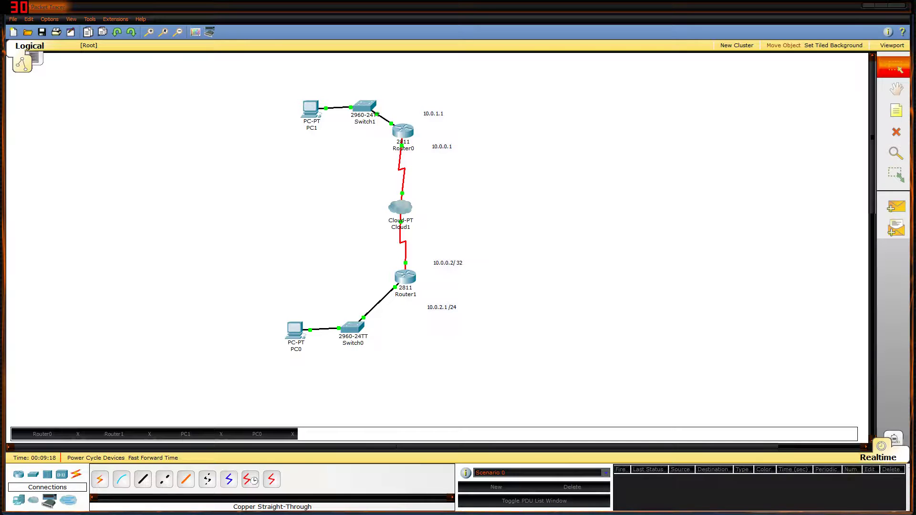
left_click(896, 206)
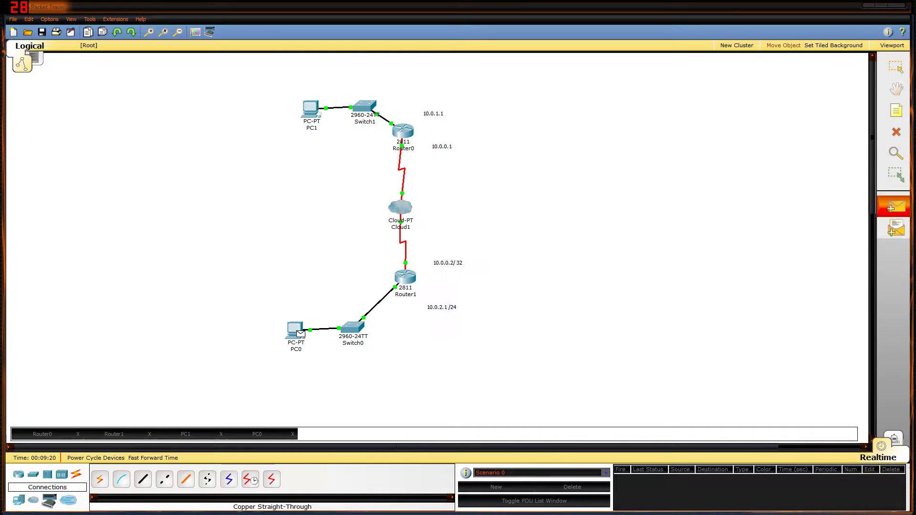
left_click(300, 333)
left_click(311, 109)
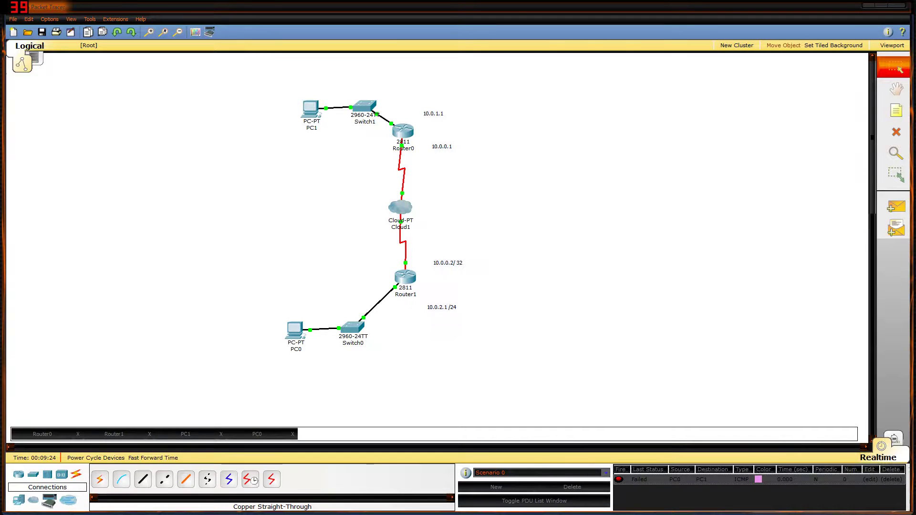
In Router1's command line, exit interface configuration and start EIGRP routing with autonomous system number 1.
left_click(405, 277)
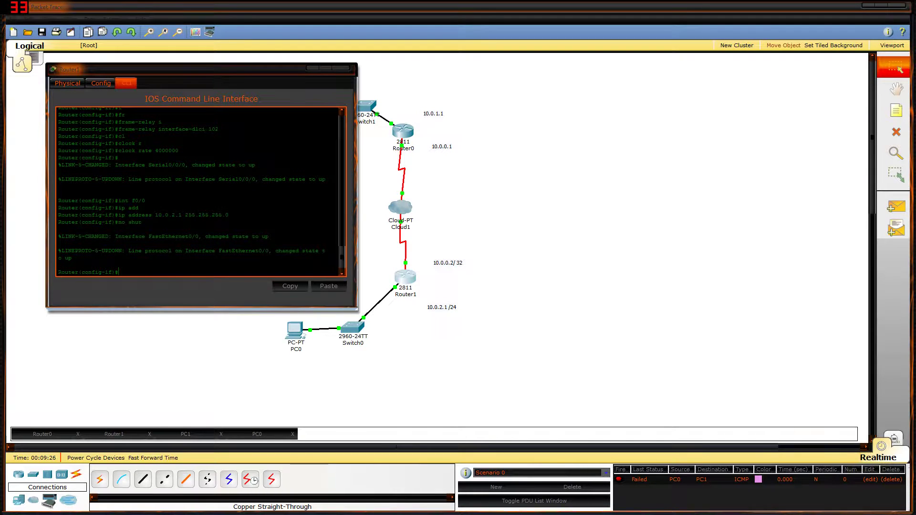
type("eix")
type("t")
key("Return")
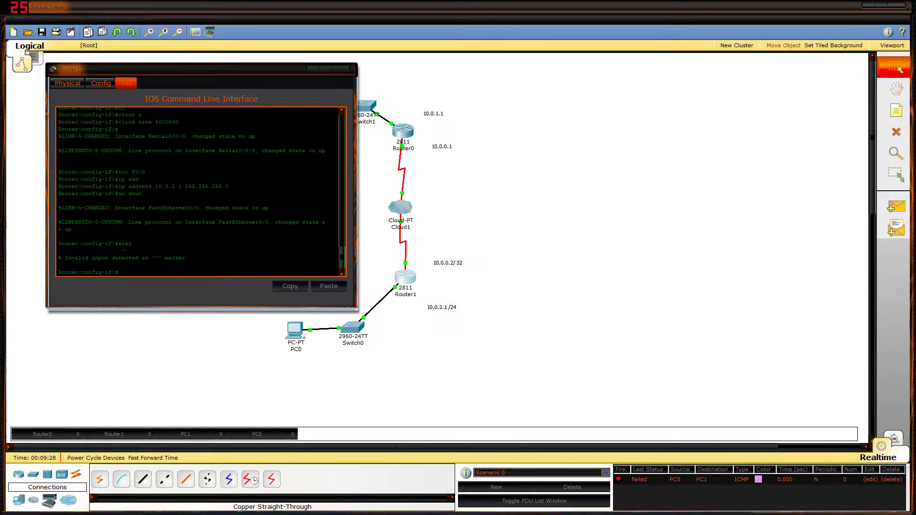
type("exsit")
type("t")
key("Return")
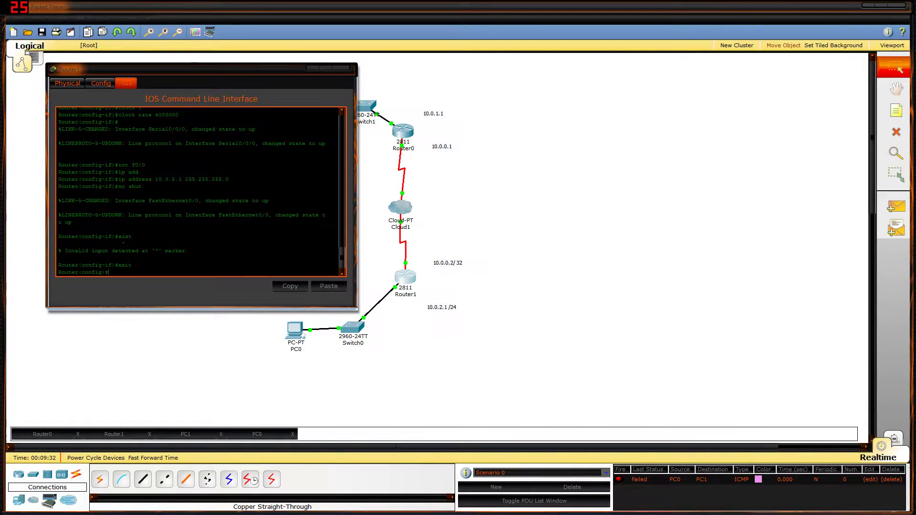
type("router eig")
key("Tab")
key("Return")
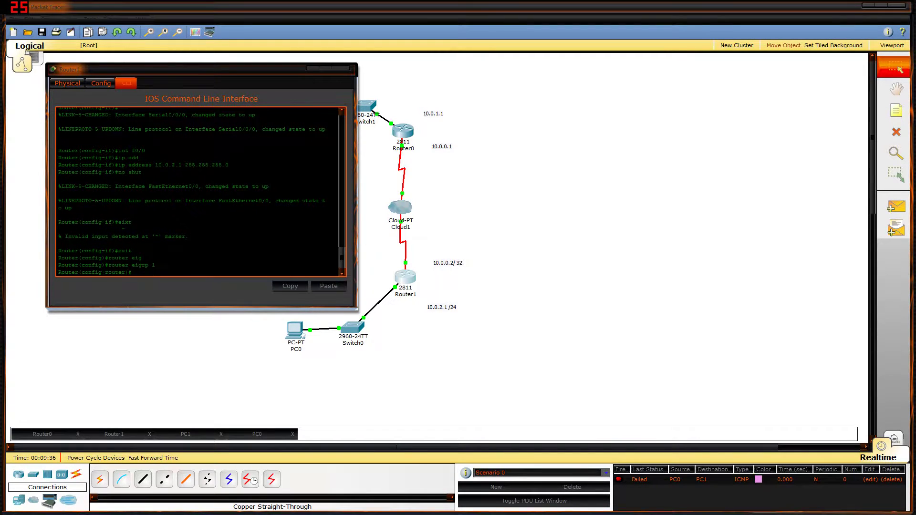
Advertise networks 10.0.2.0 and 10.0.0.0 in Router1's EIGRP configuration and leave its command line.
type("network 10.0.2.0 2 0.2.0")
key("Return")
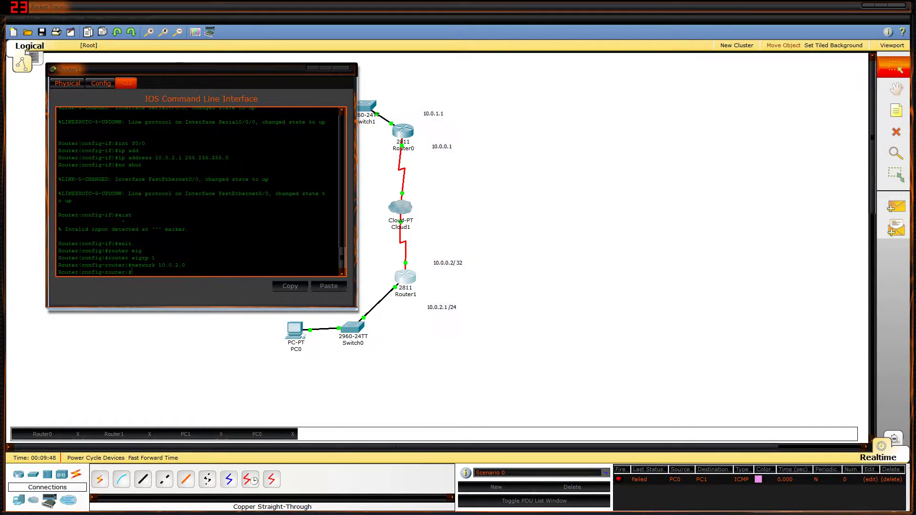
type("network 10.0.0.0")
key("Return")
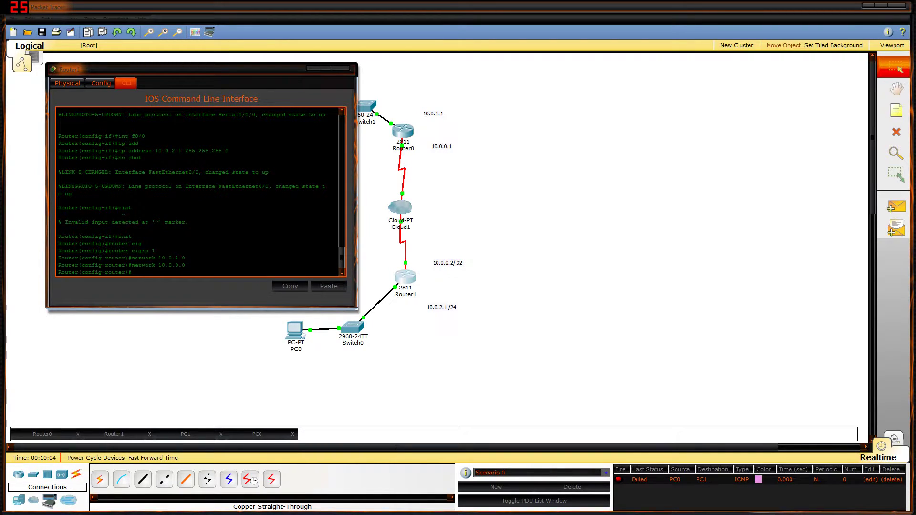
key("alt+Tab")
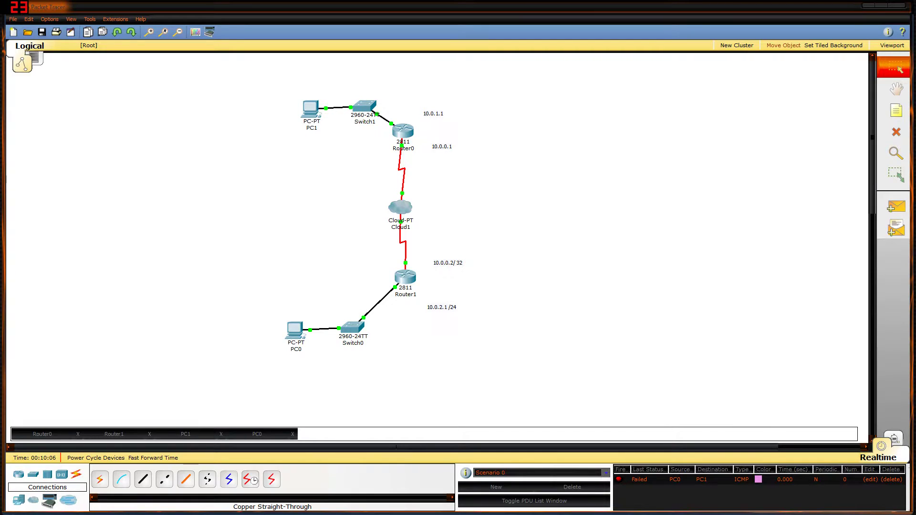
In Router0's command line, exit interface configuration and start EIGRP routing with autonomous system number 1.
left_click(403, 131)
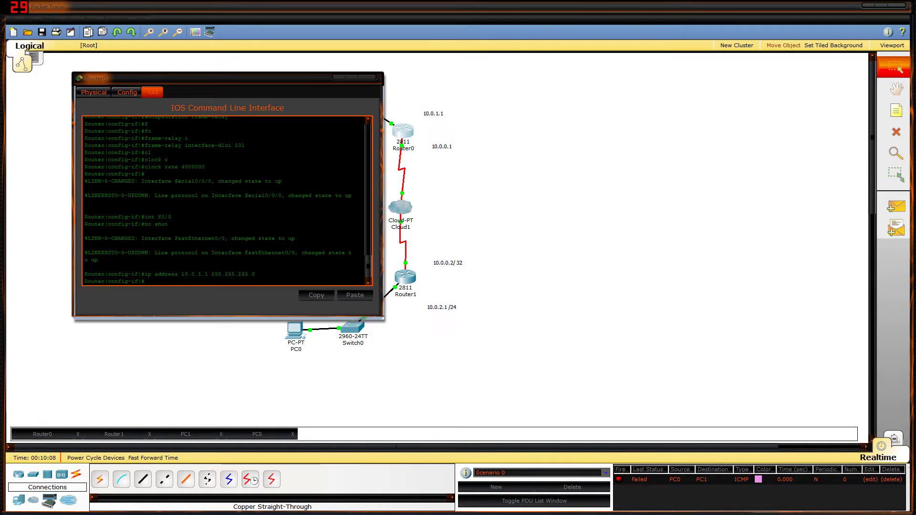
type("exit")
key("Return")
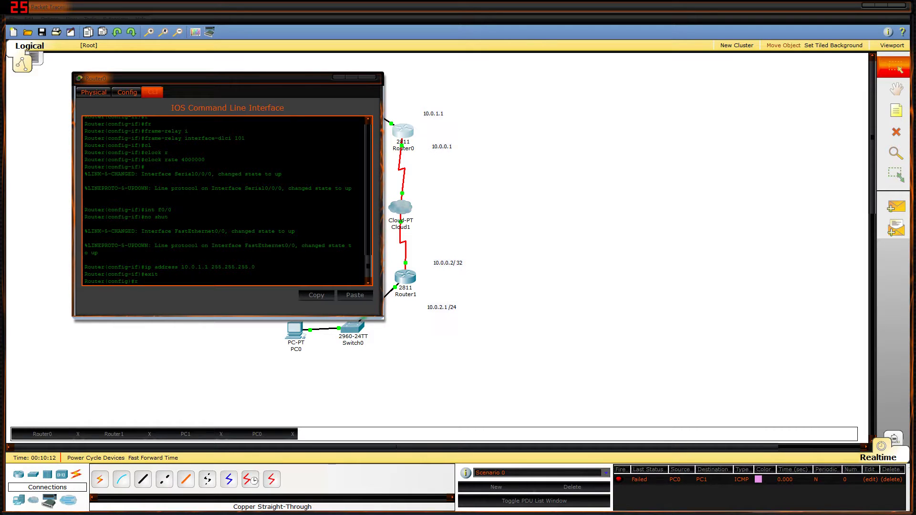
type("r")
key("Tab")
type("o")
key("Tab")
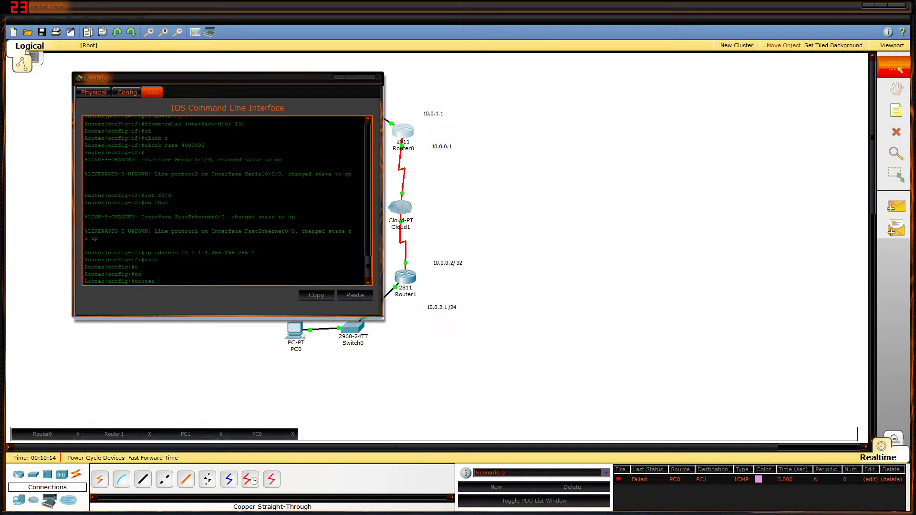
type("uter ei")
key("Tab")
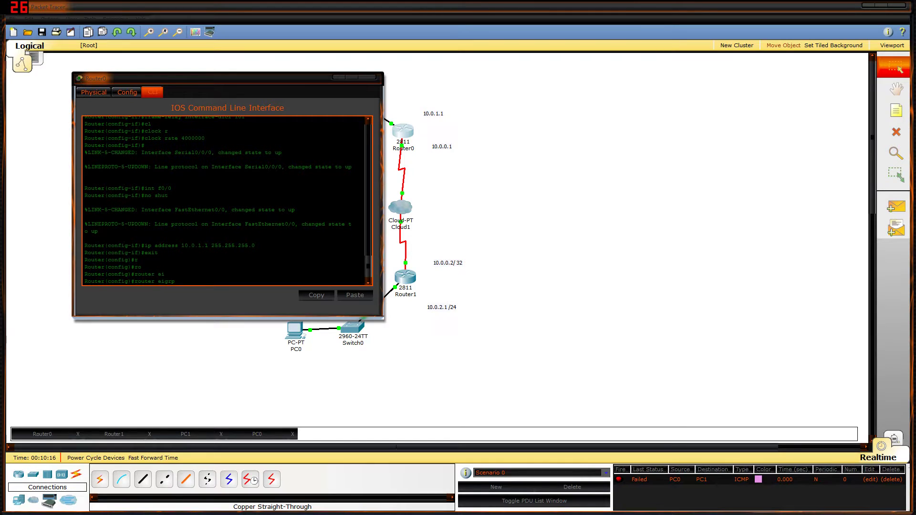
type("1")
key("Return")
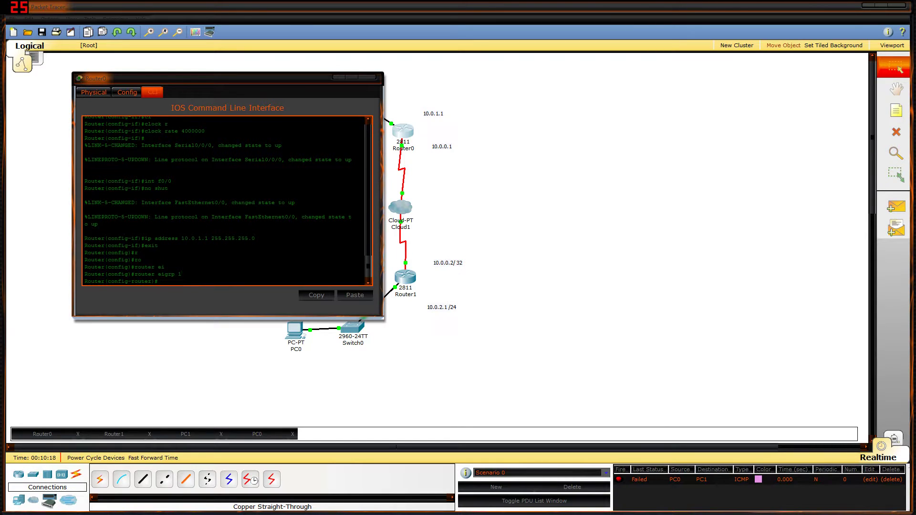
Advertise networks 10.0.1.0 and 10.0.0.0 in Router0's EIGRP configuration and close its window.
type("network 10.0.1.0")
key("Return")
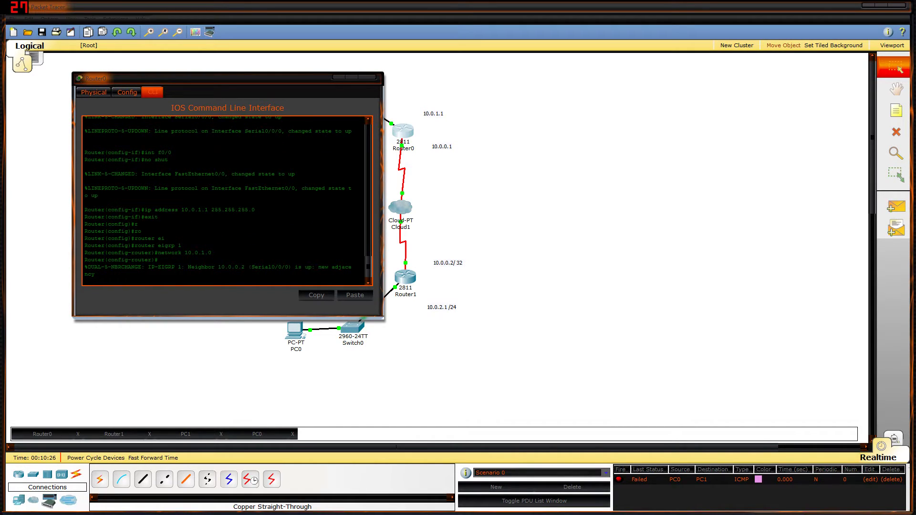
key("Up")
key("BackSpace")
key("BackSpace")
key("BackSpace")
type("0.0")
key("Return")
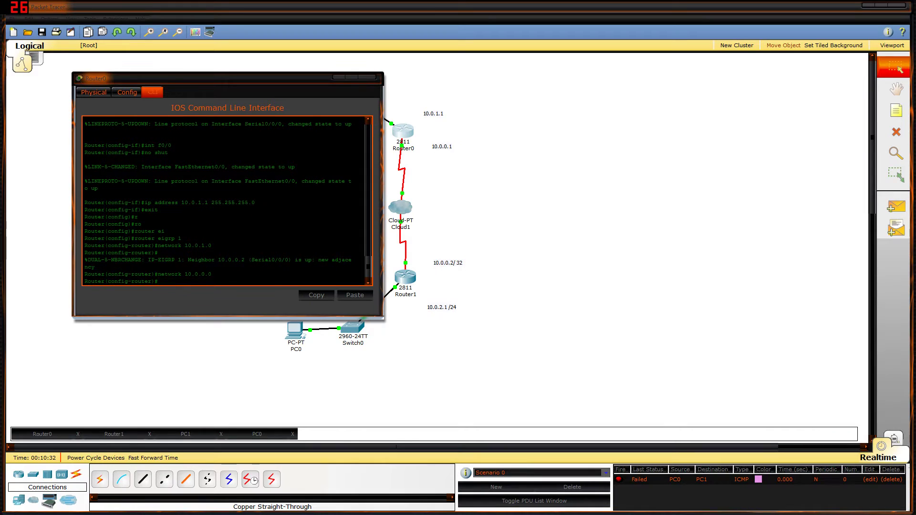
key("alt+F4")
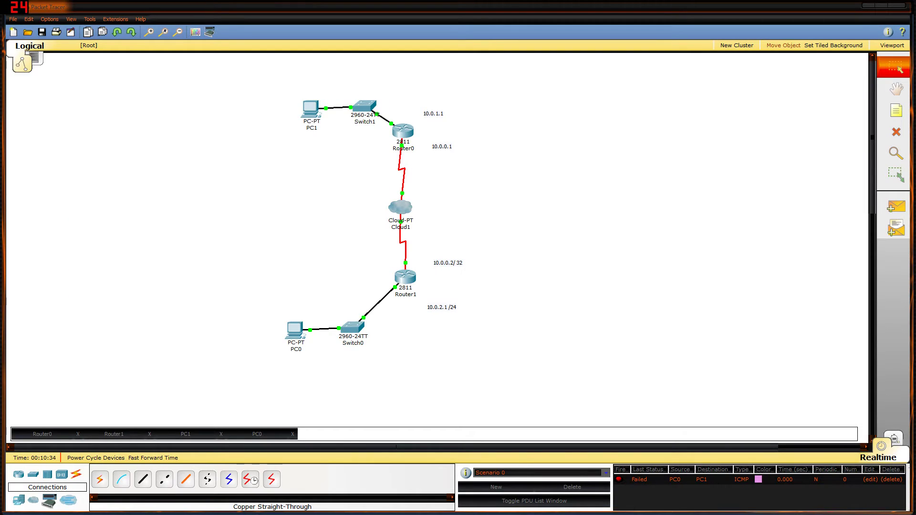
Retest connectivity across the Frame Relay cloud by sending another simple PDU from PC0 to PC1.
left_click(896, 206)
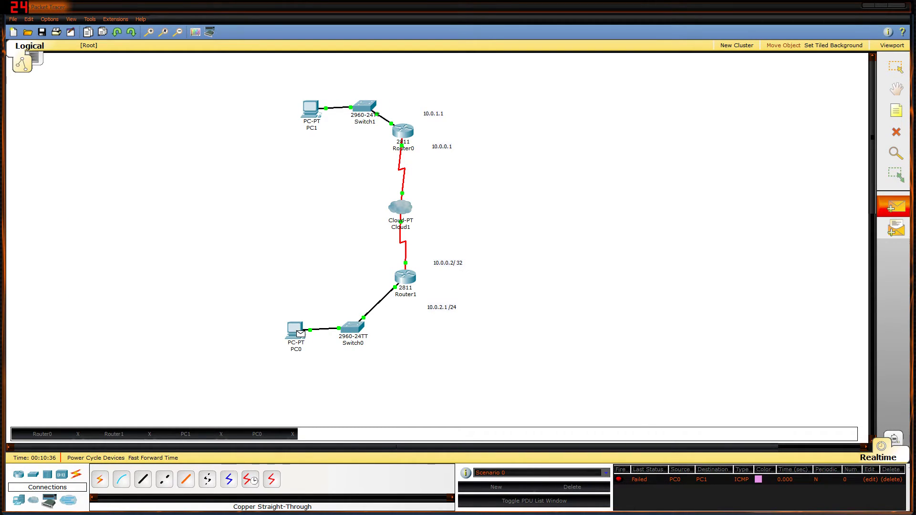
left_click(310, 109)
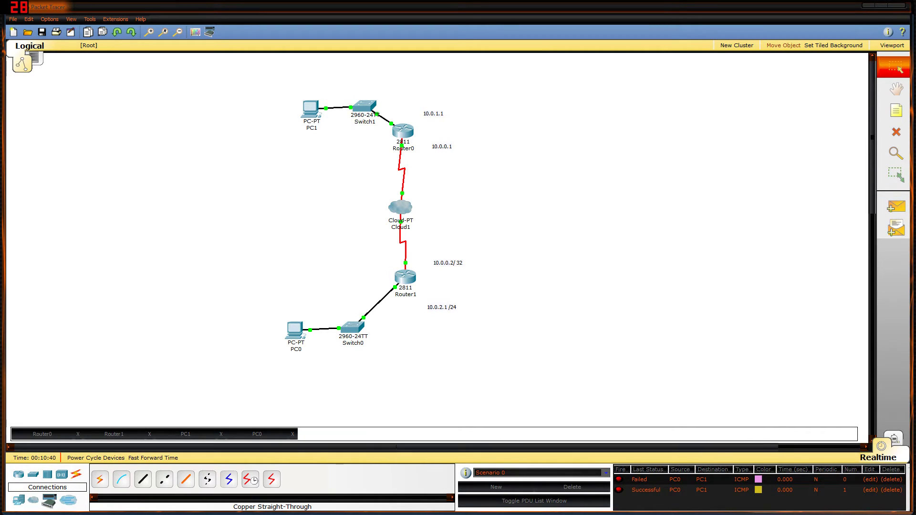
Clear all entries from the PDU list and send a fresh simple PDU from PC0 to PC1.
double_click(892, 480)
double_click(891, 480)
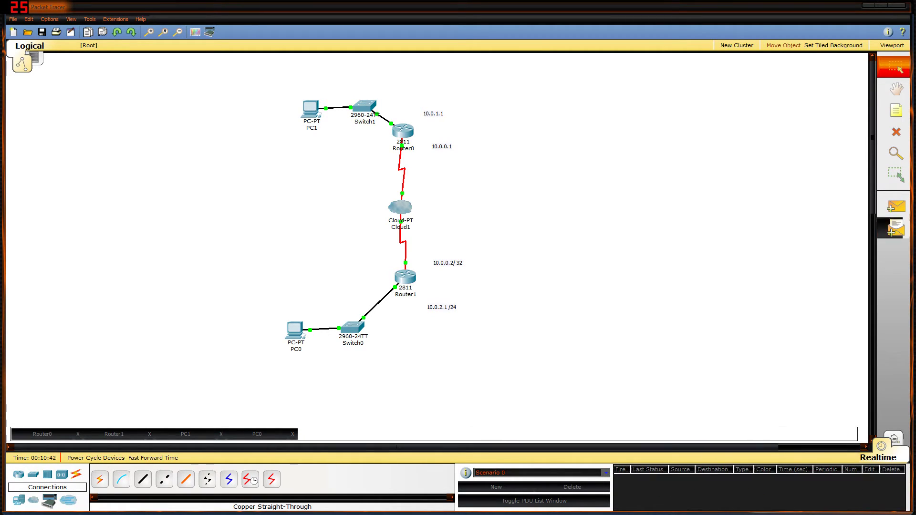
left_click(896, 206)
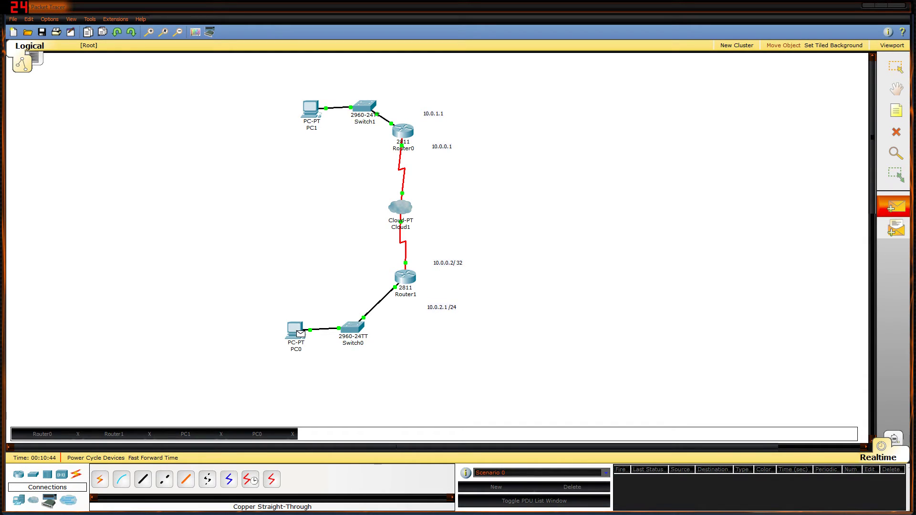
left_click(298, 333)
left_click(311, 109)
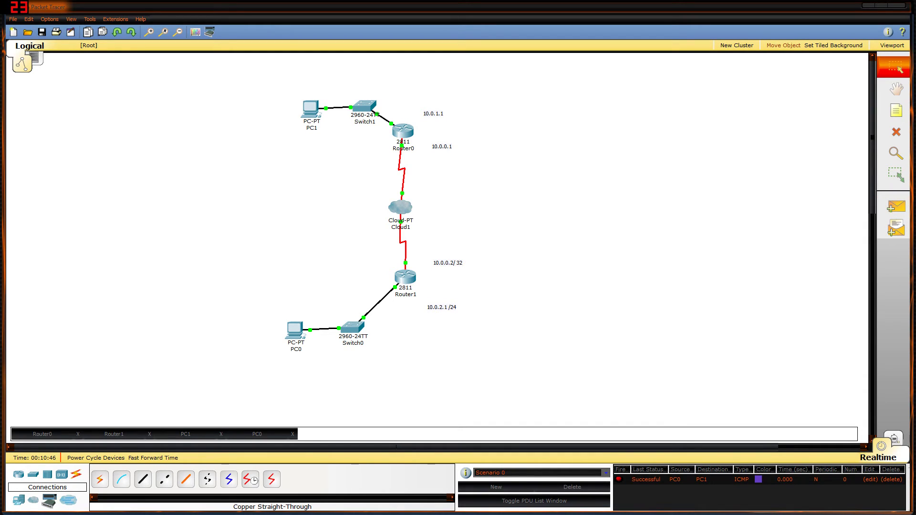